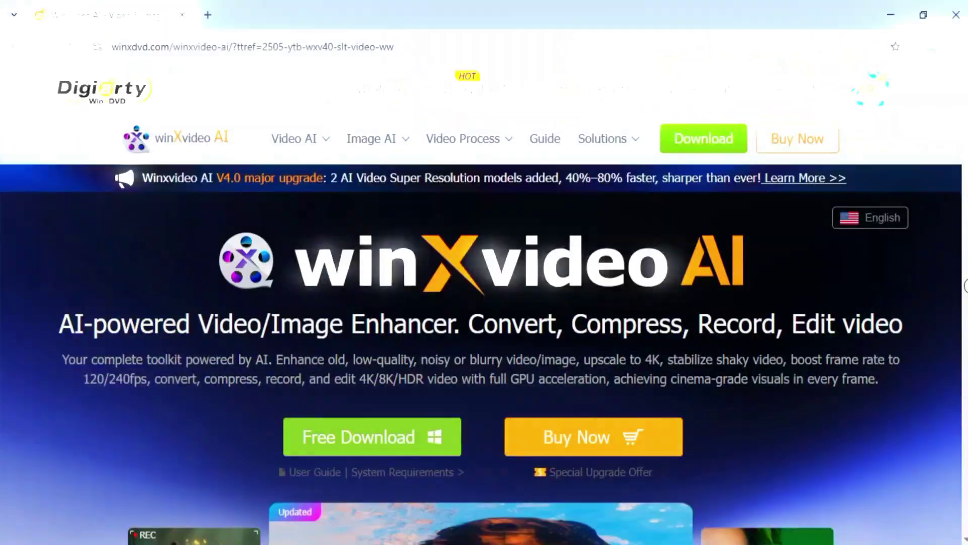
Step: Download the 234 MB winxvideo-ai.exe installer from the product page and confirm it finished
scroll(484, 302, down, 7)
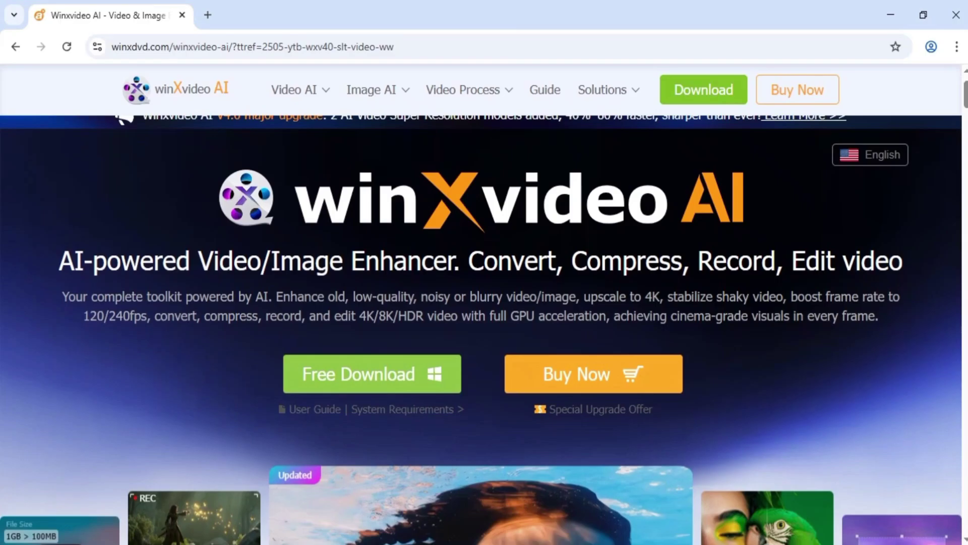
scroll(484, 302, down, 10)
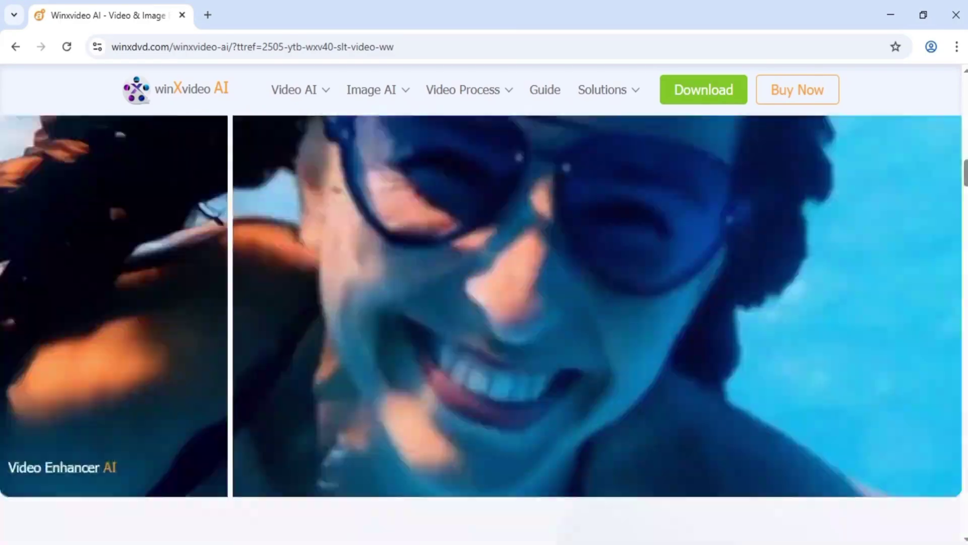
scroll(484, 303, down, 15)
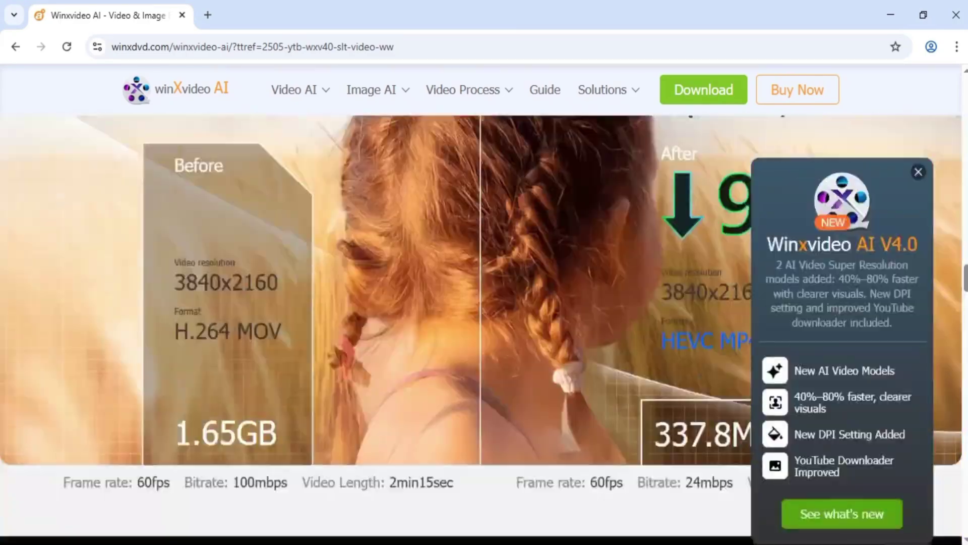
scroll(484, 302, down, 20)
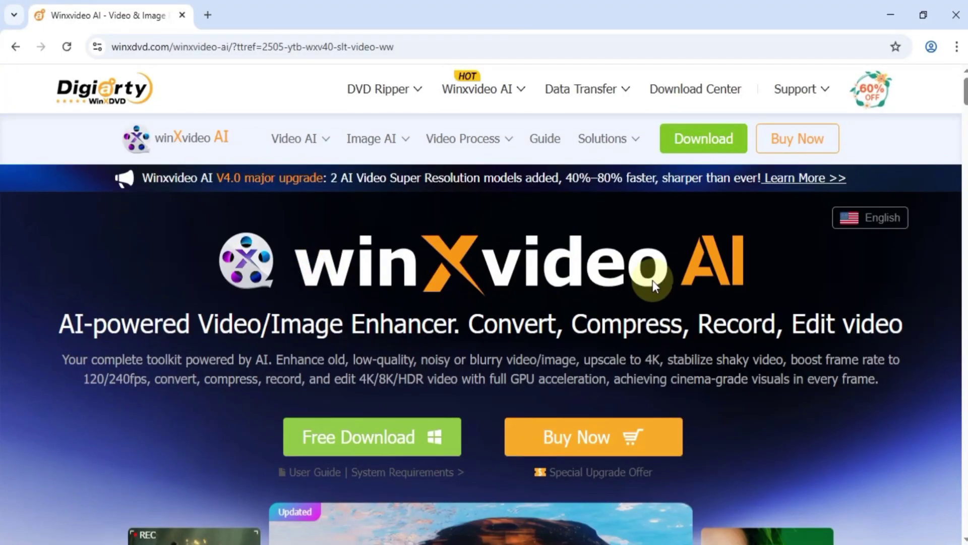
click(339, 445)
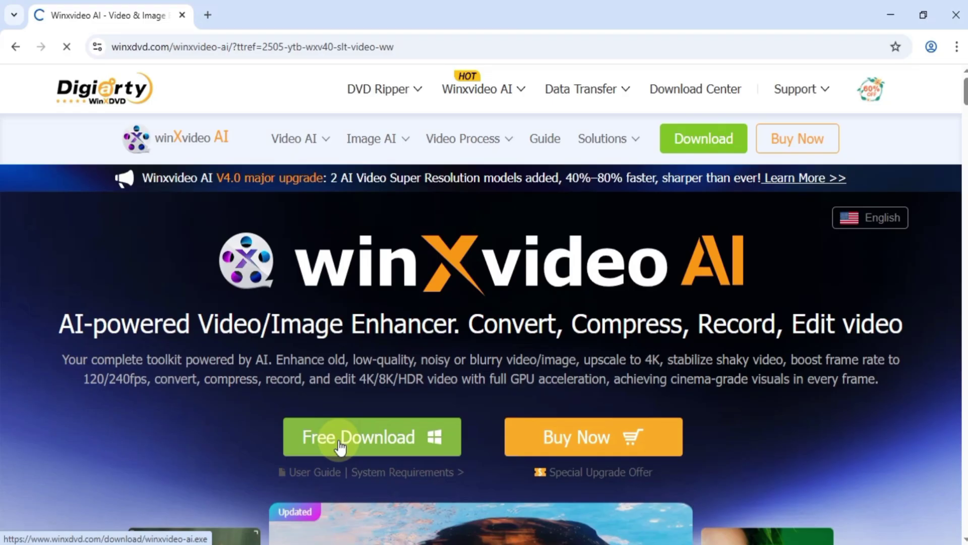
click(906, 47)
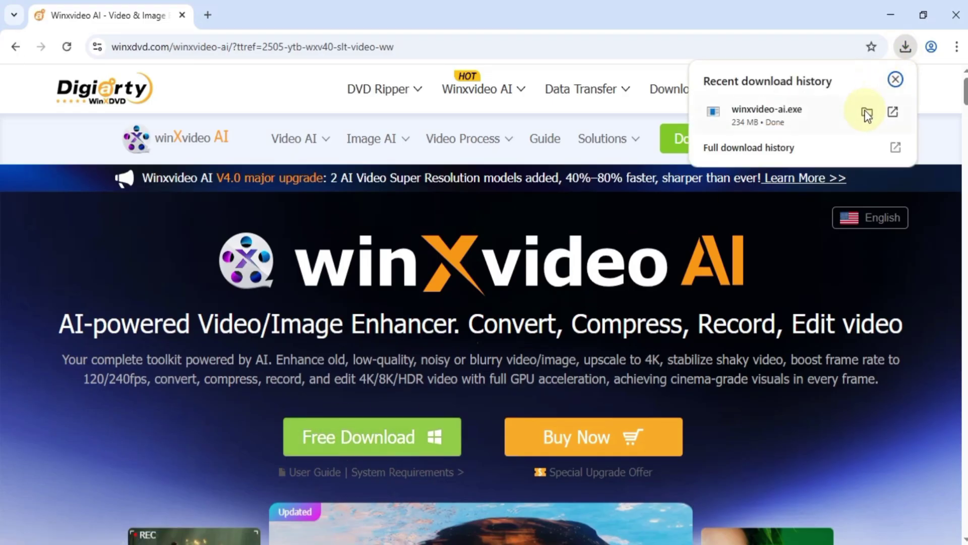
Step: Run winxvideo-ai.exe as administrator from its Downloads folder and install Winxvideo AI
click(866, 115)
right_click(198, 158)
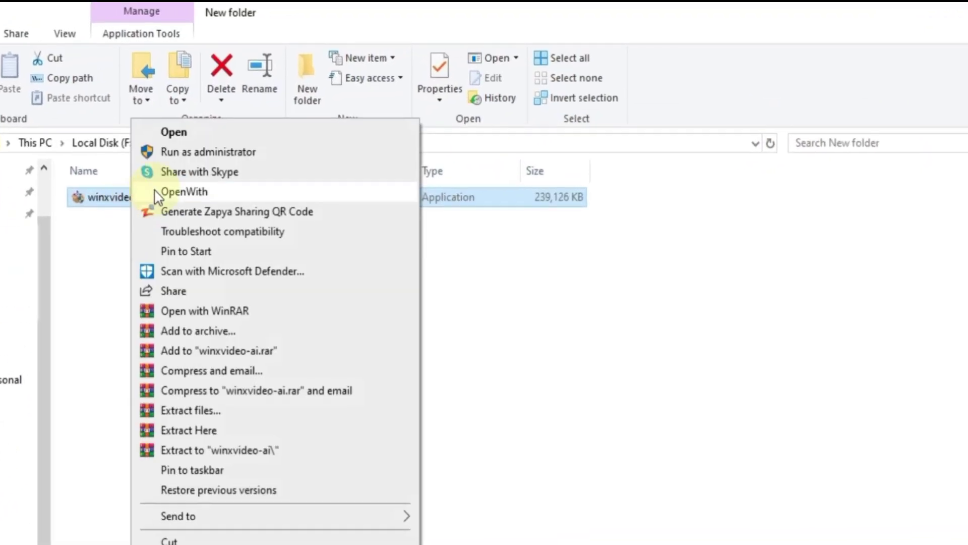
click(206, 152)
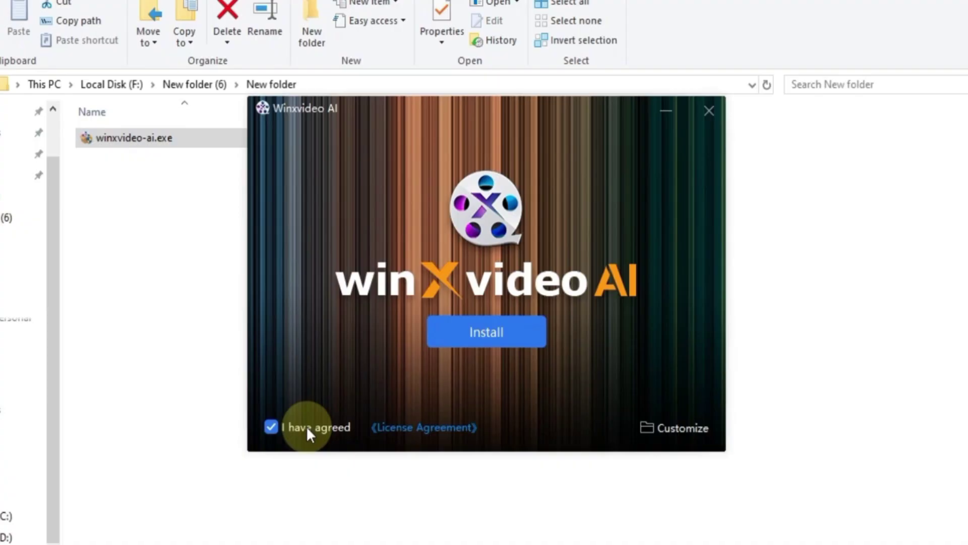
click(502, 339)
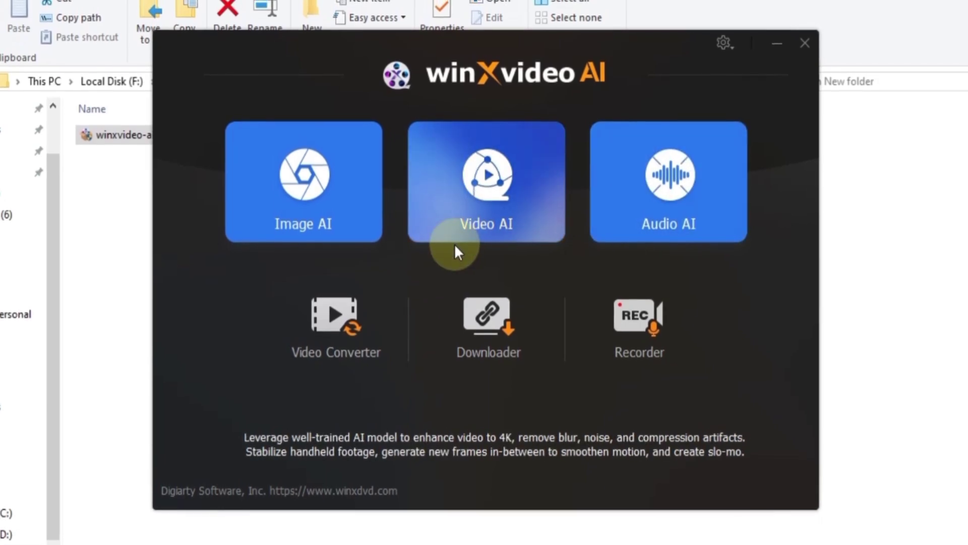
Step: Open the Video AI workspace and load video.mp4 through the file dialog
click(502, 207)
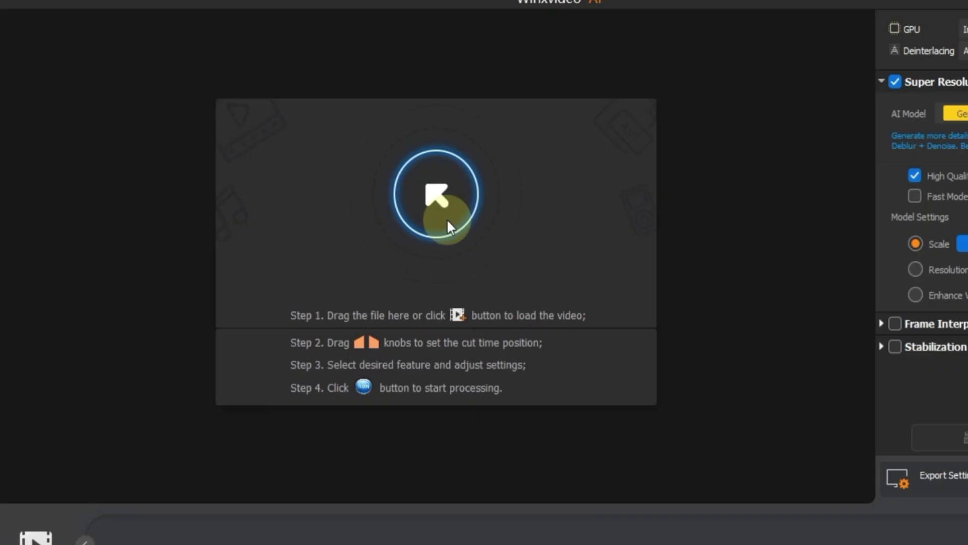
click(447, 222)
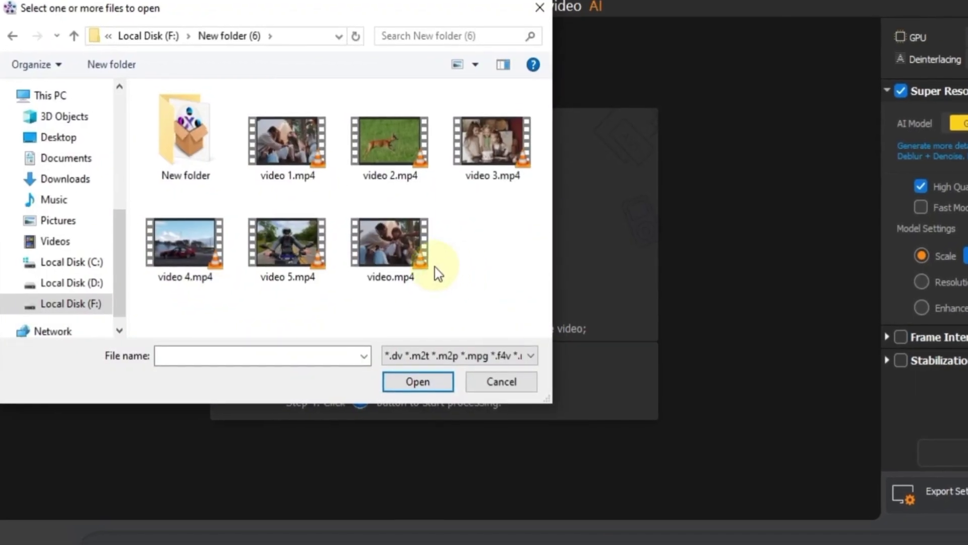
click(413, 268)
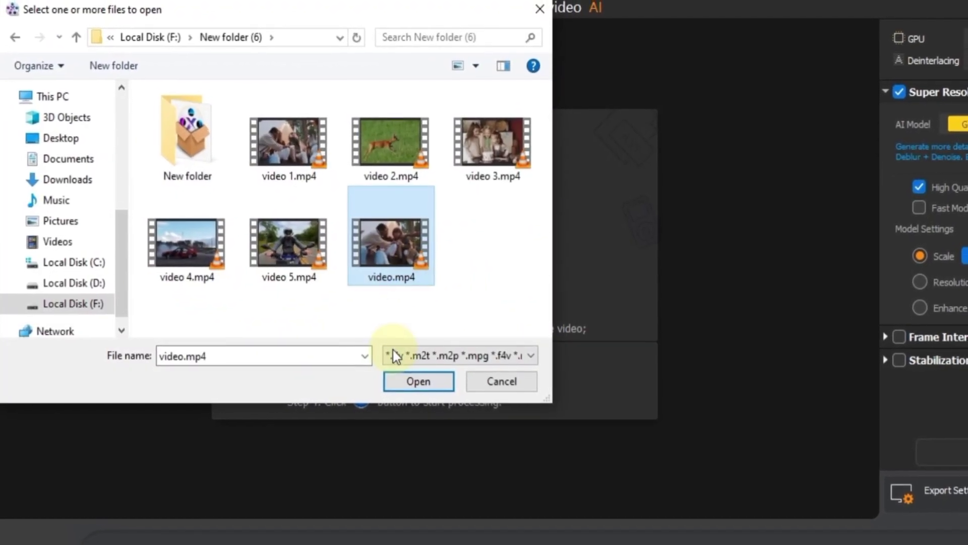
click(405, 384)
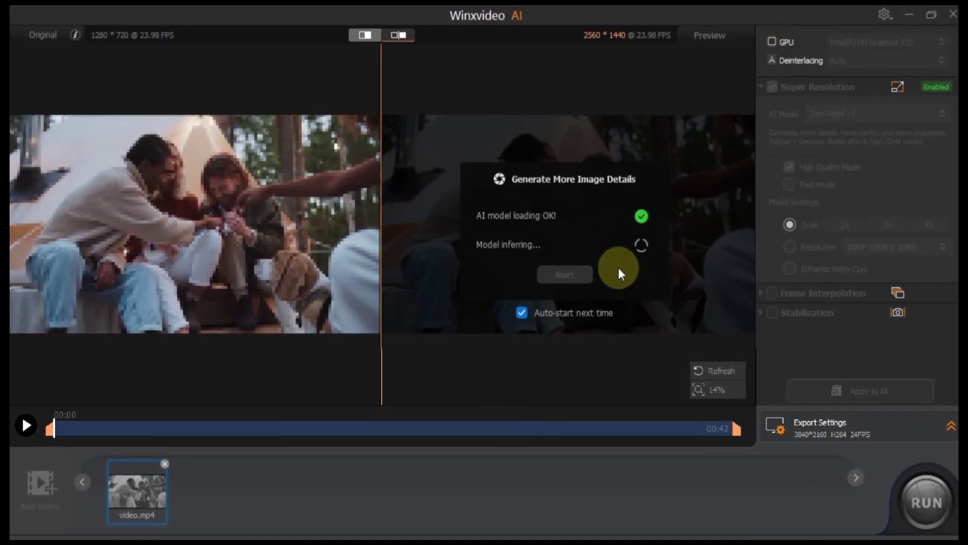
Step: Play and scrub the video.mp4 preview, then try split view and return to side-by-side
click(25, 428)
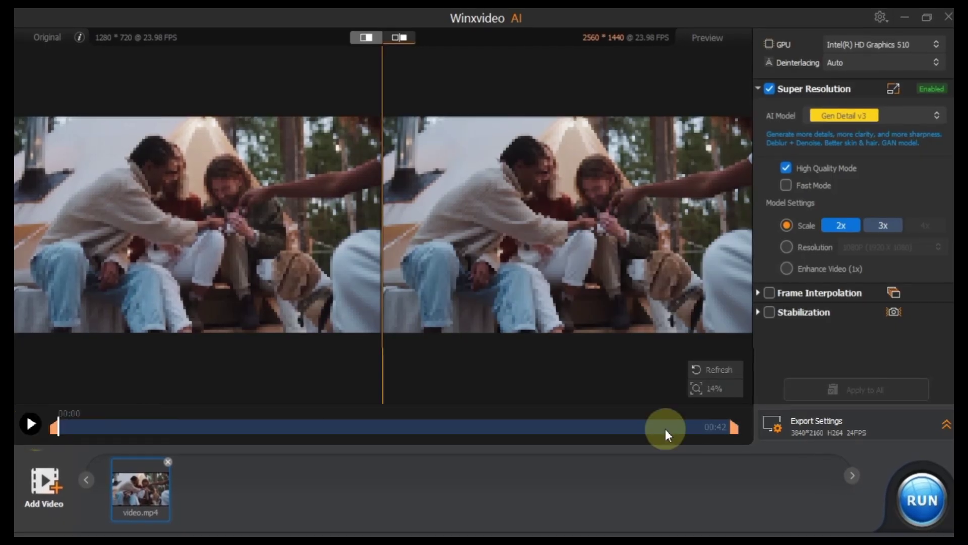
mouse_move(54, 428)
mouse_down()
mouse_move(208, 428)
mouse_move(54, 428)
mouse_up()
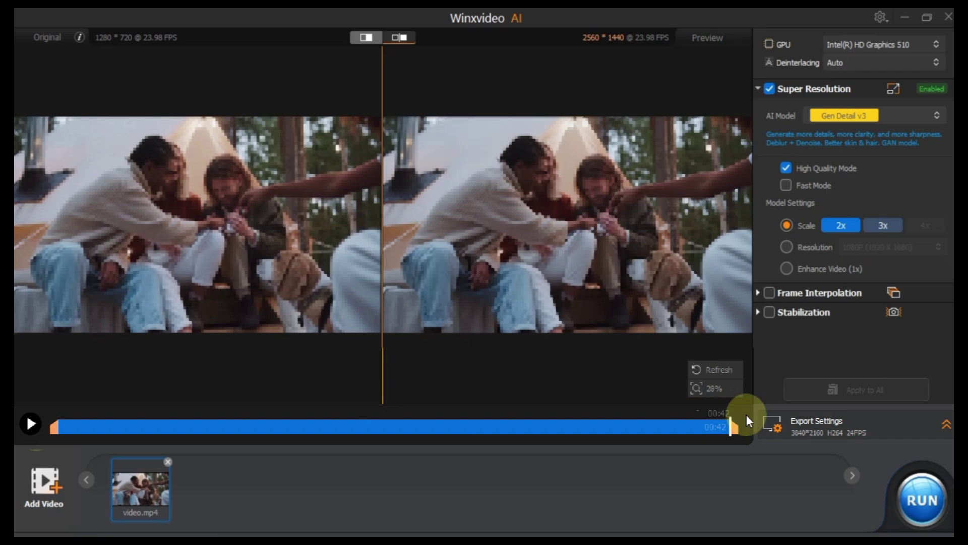
click(75, 426)
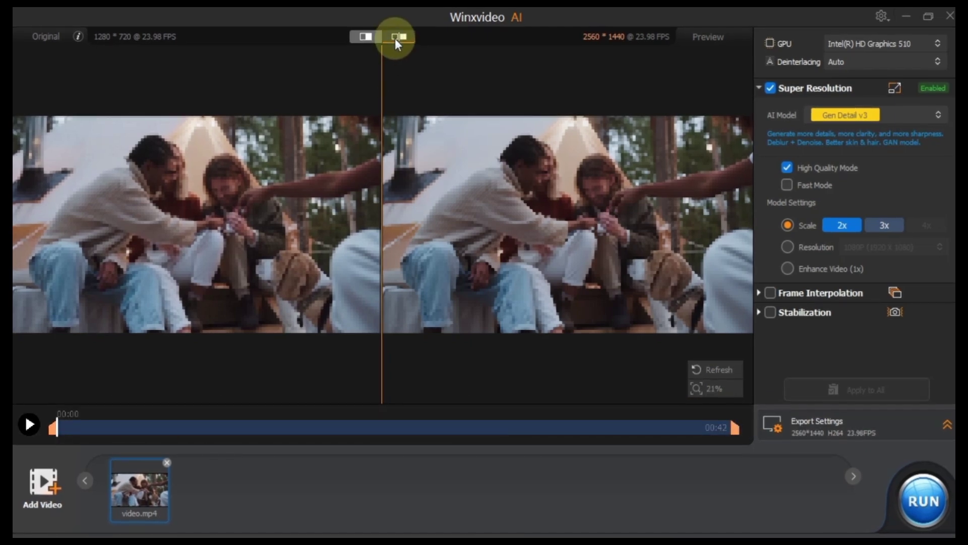
click(358, 38)
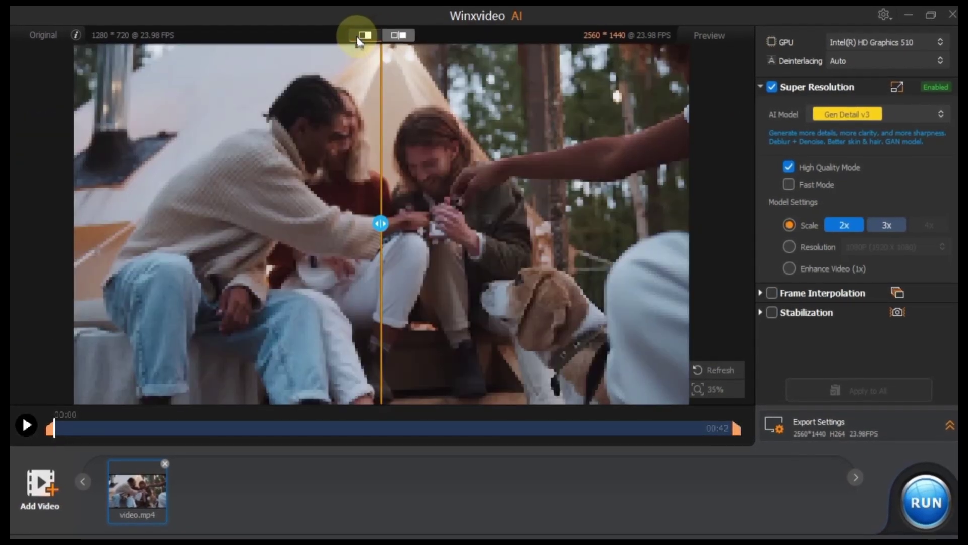
click(398, 35)
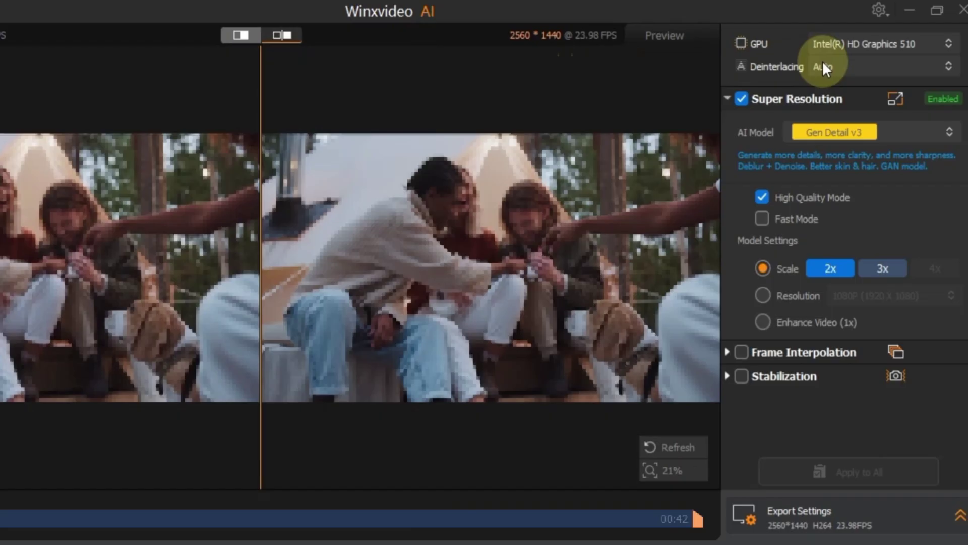
Step: Keep Intel HD Graphics 510 as the processing device and deinterlacing on Auto
click(866, 43)
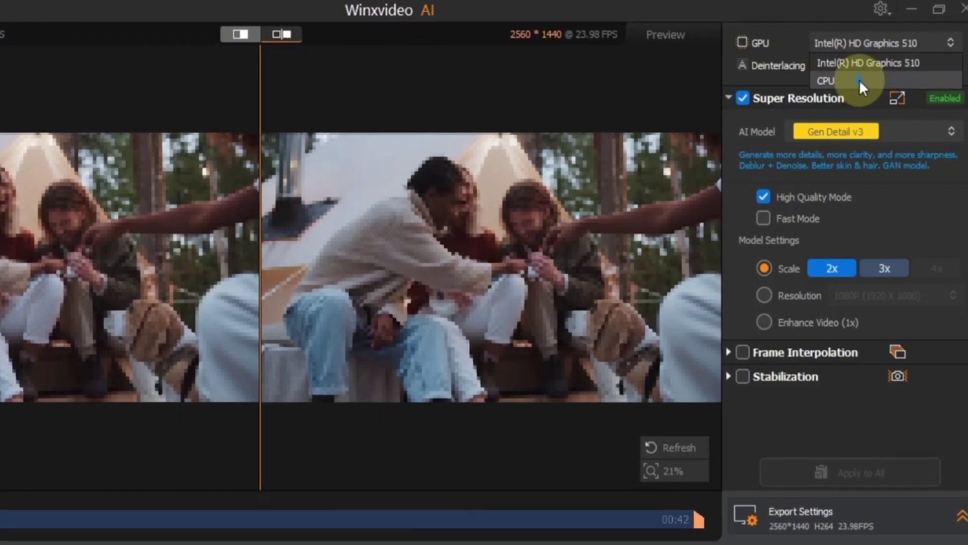
click(859, 79)
click(848, 60)
click(846, 64)
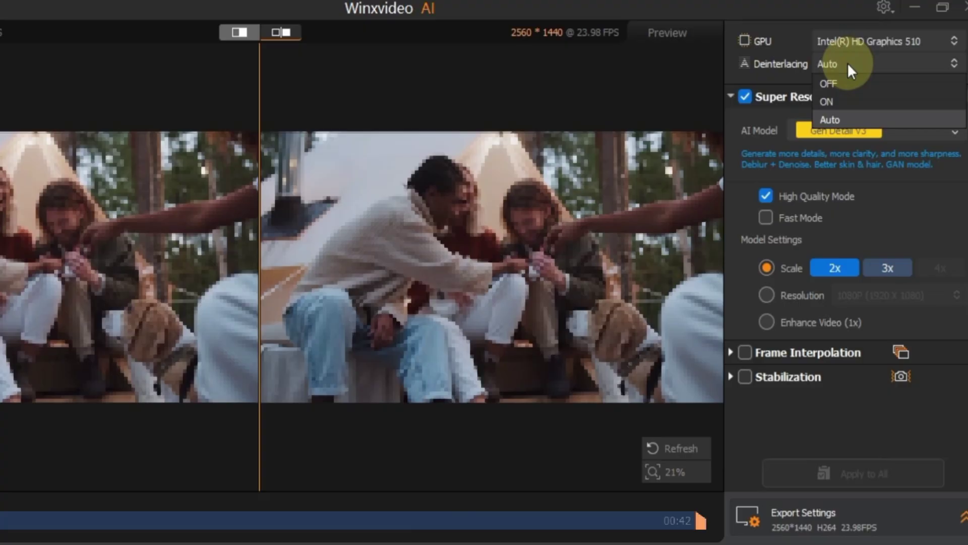
click(842, 118)
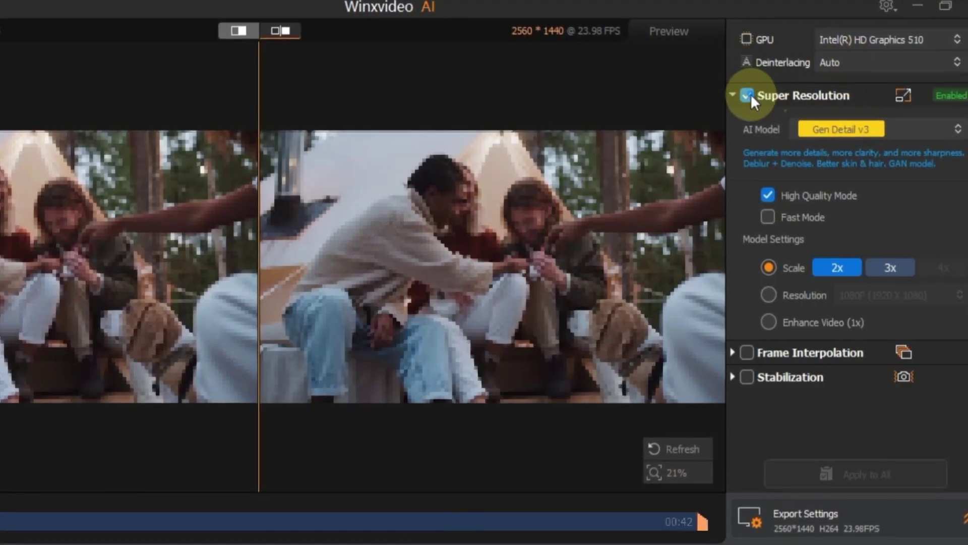
Step: Toggle Super Resolution off and on, then list the AI models Gen Detail v3, Real Smooth v3, Anime and Zyxt
click(746, 94)
click(746, 95)
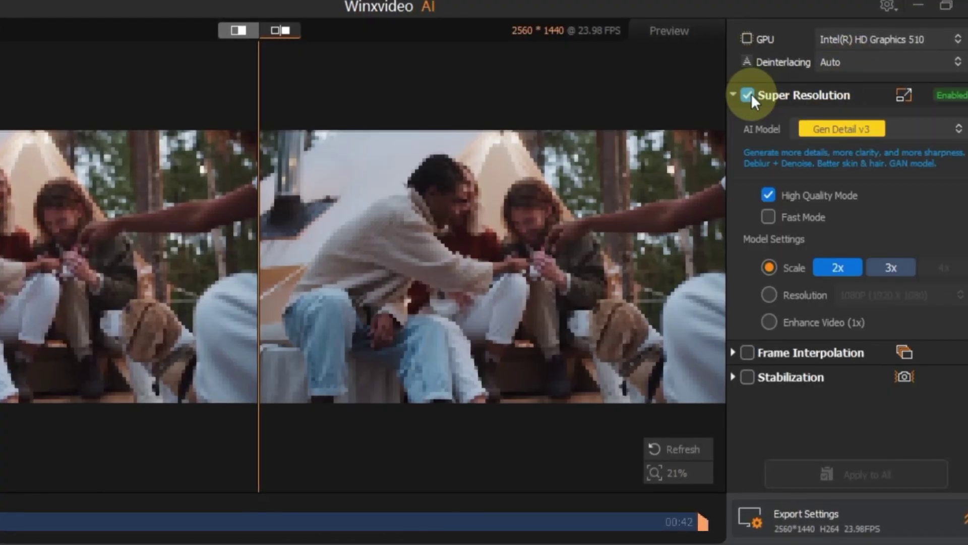
click(916, 129)
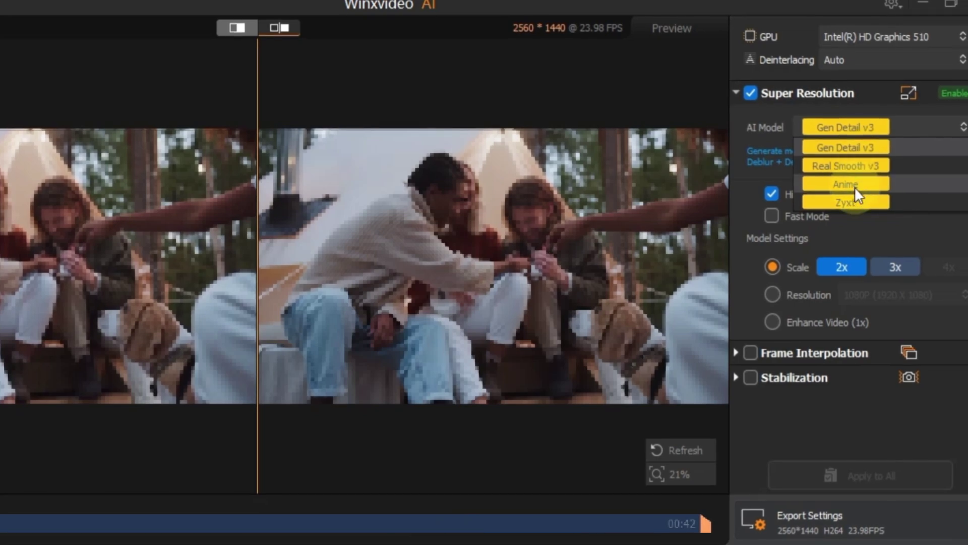
Step: Keep Gen Detail v3 as the AI model with High Quality Mode
click(856, 146)
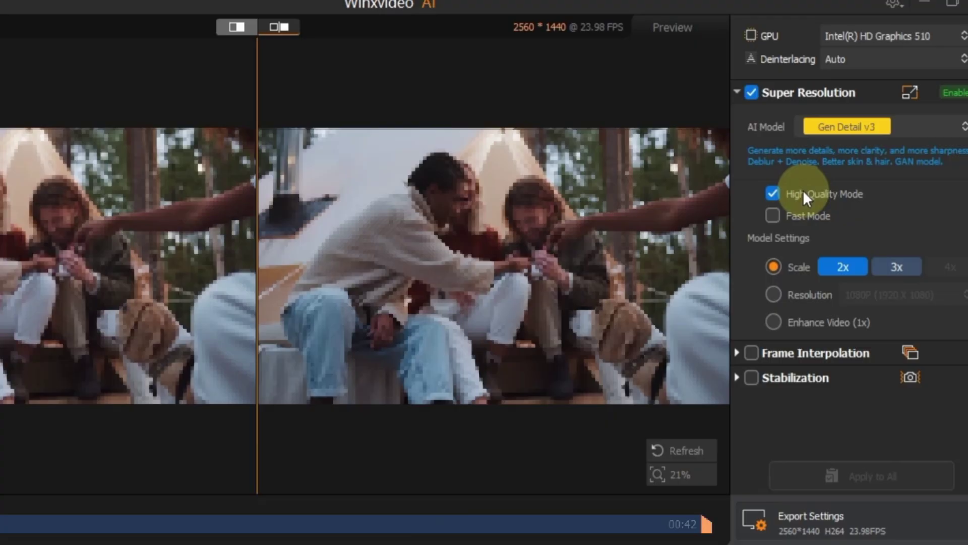
click(773, 215)
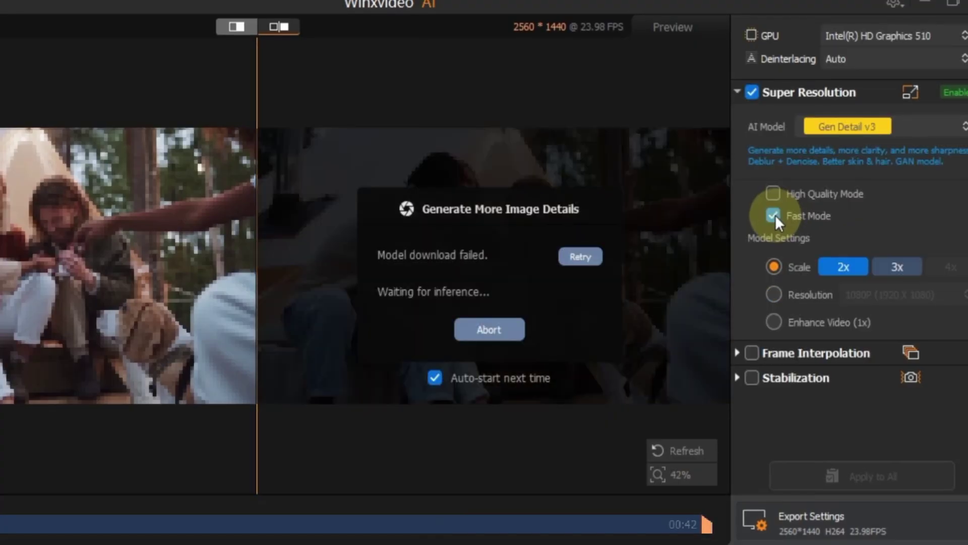
click(774, 193)
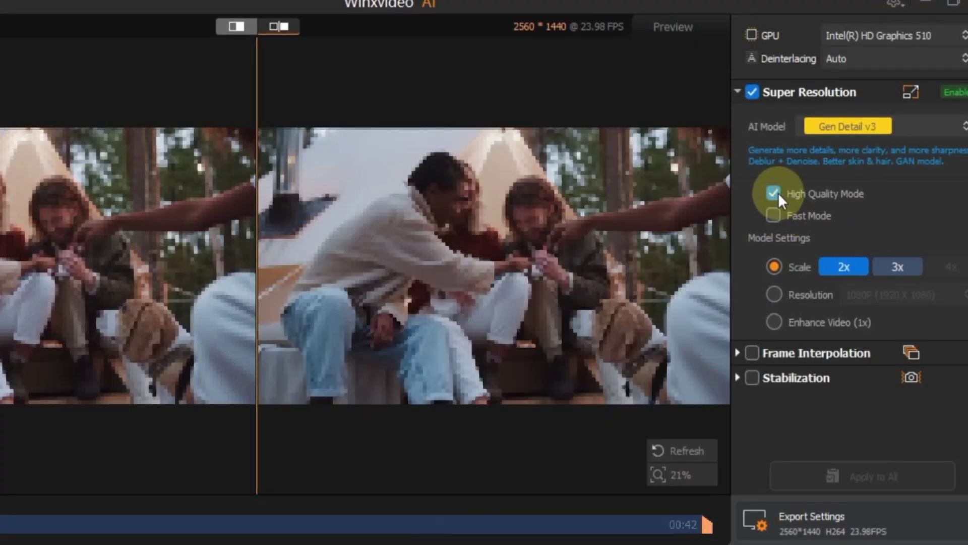
click(775, 266)
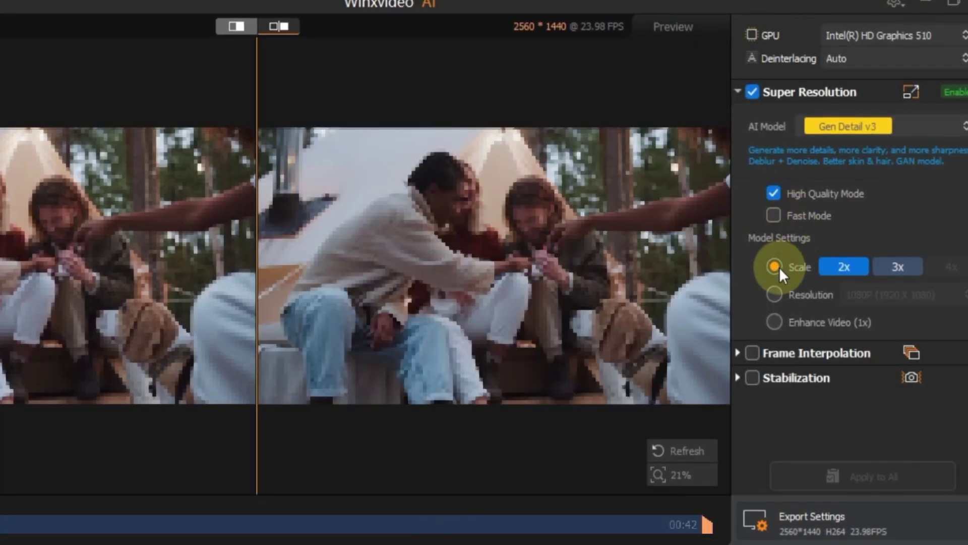
Step: Set the output resolution to 4K (3840 X 2160) and start model inference
click(772, 296)
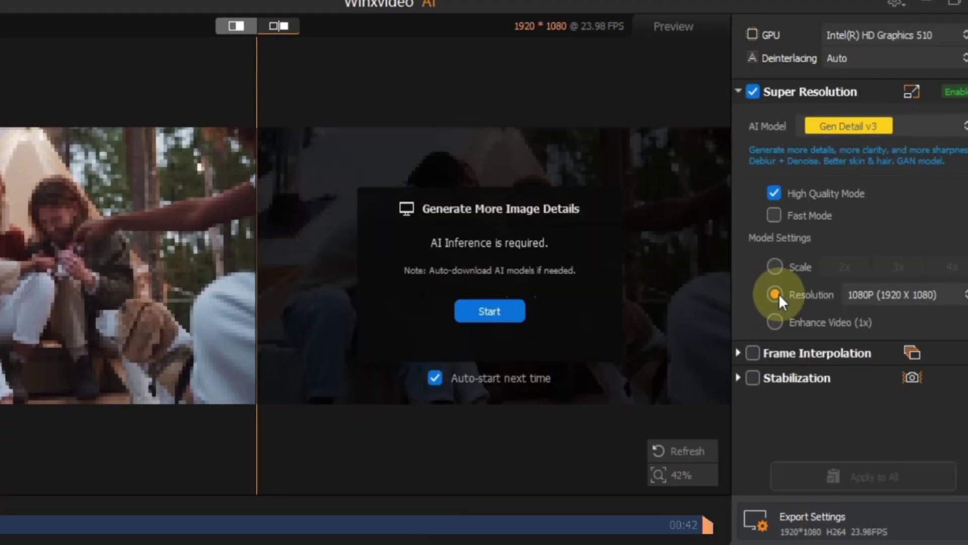
click(891, 295)
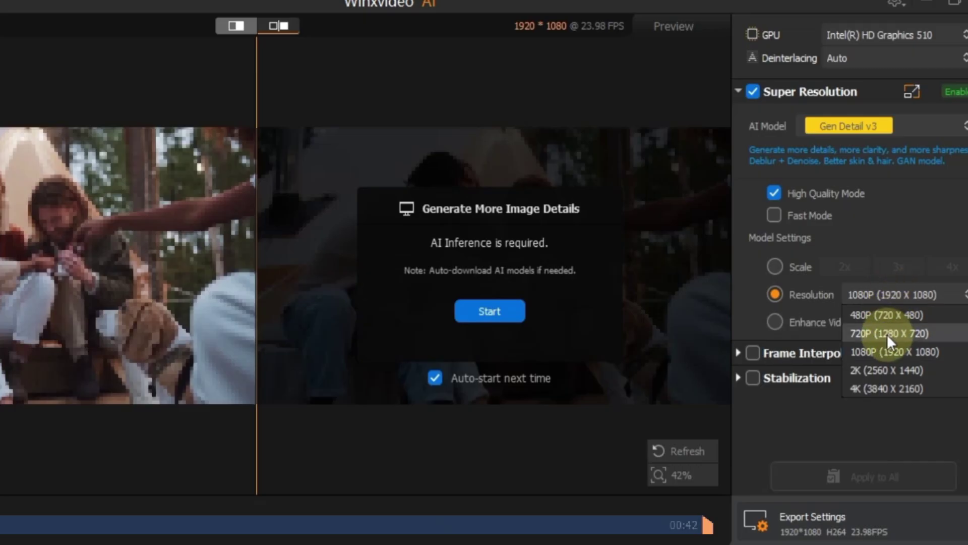
click(881, 392)
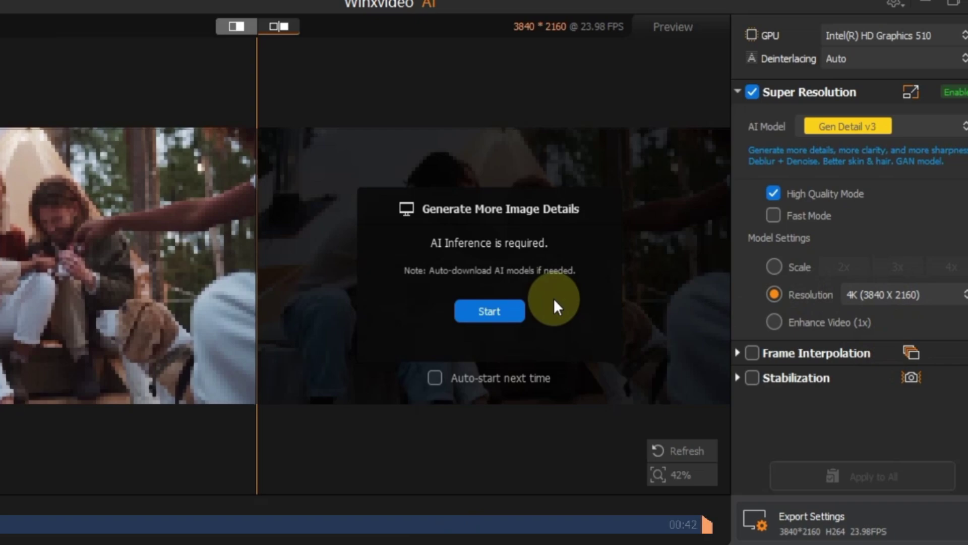
click(478, 311)
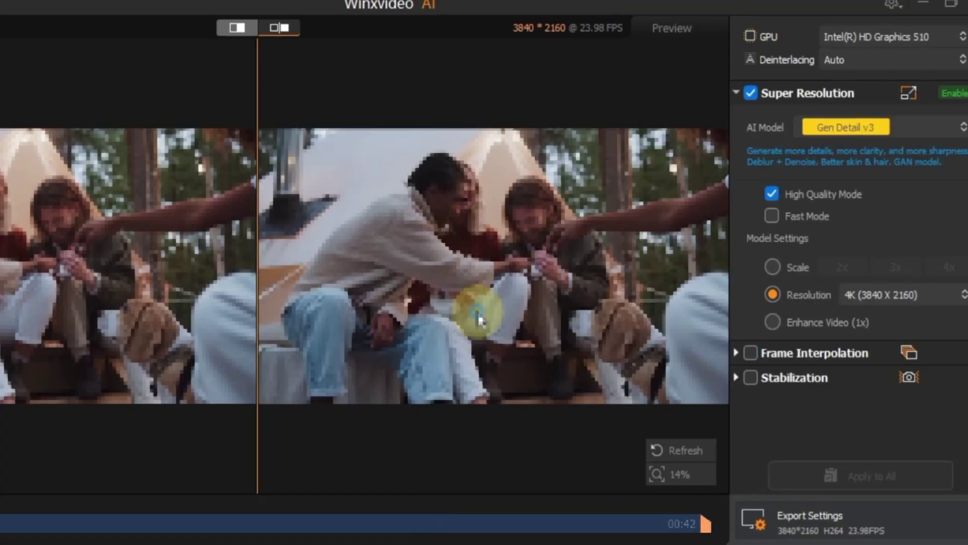
Step: Enable Frame Interpolation and settle on 2X (47.95 FPS) after trying 3X, 4X and 5X
click(735, 352)
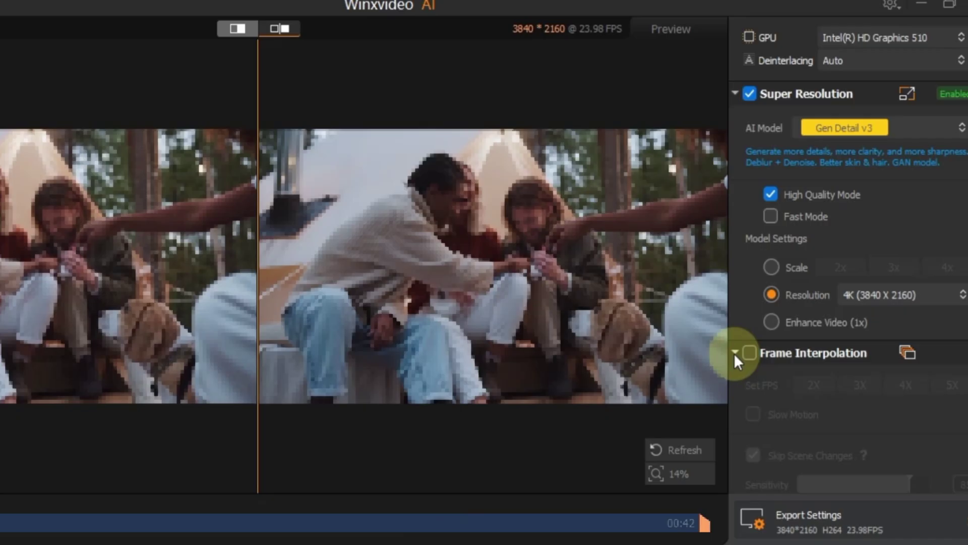
click(745, 353)
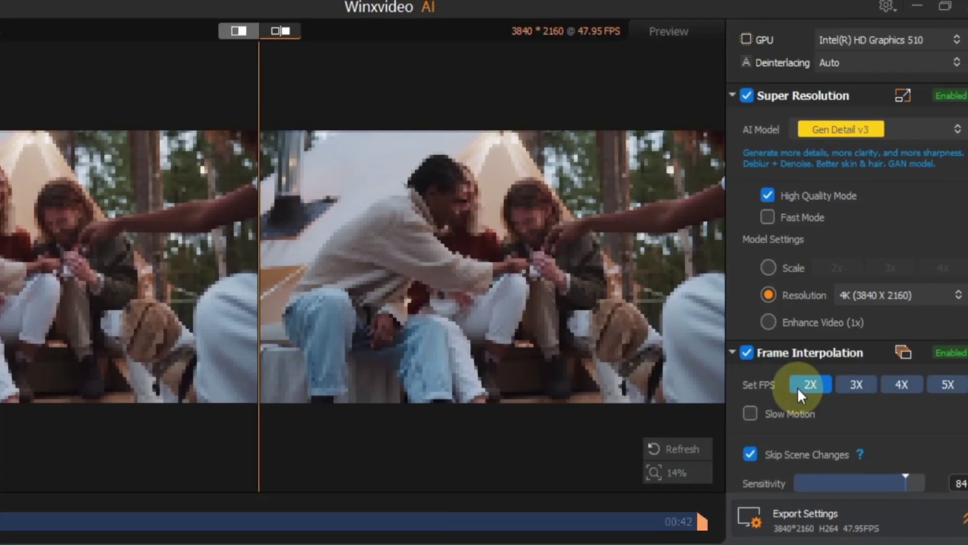
click(855, 386)
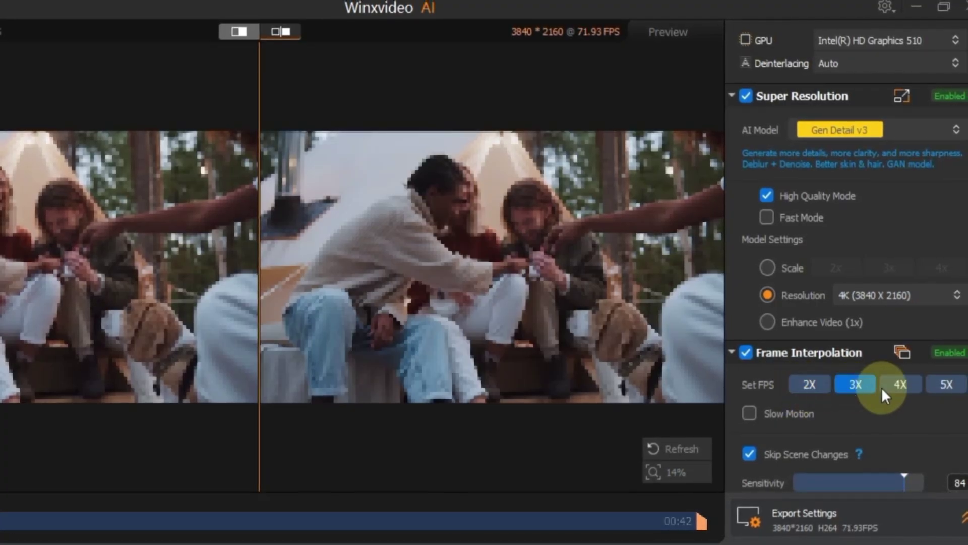
click(901, 385)
click(943, 385)
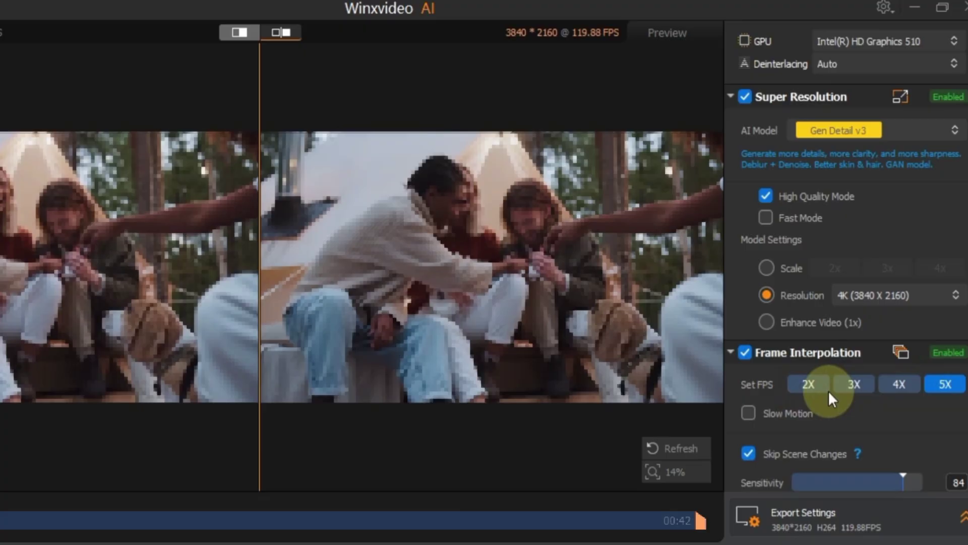
click(809, 386)
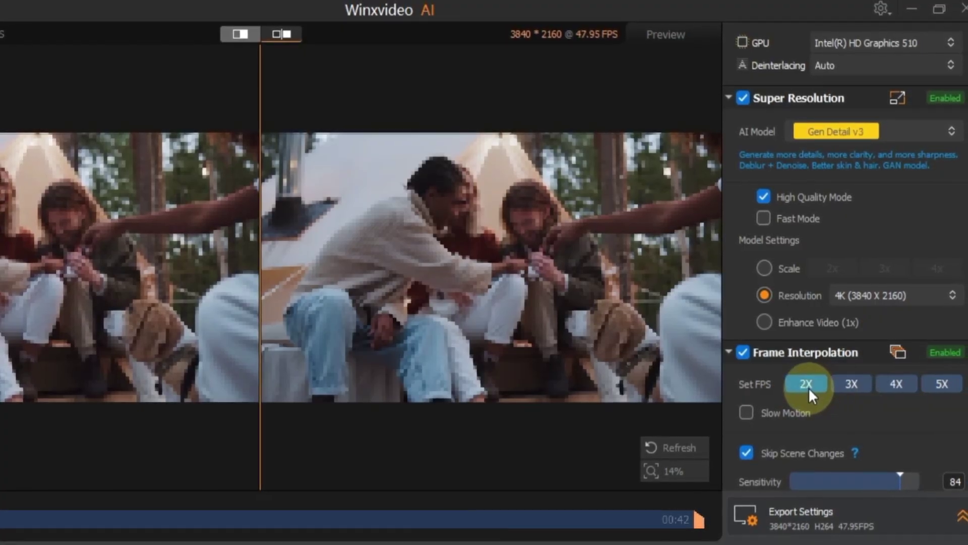
Step: Leave Slow Motion off and set scene-change sensitivity to 83
scroll(788, 394, down, 2)
click(746, 360)
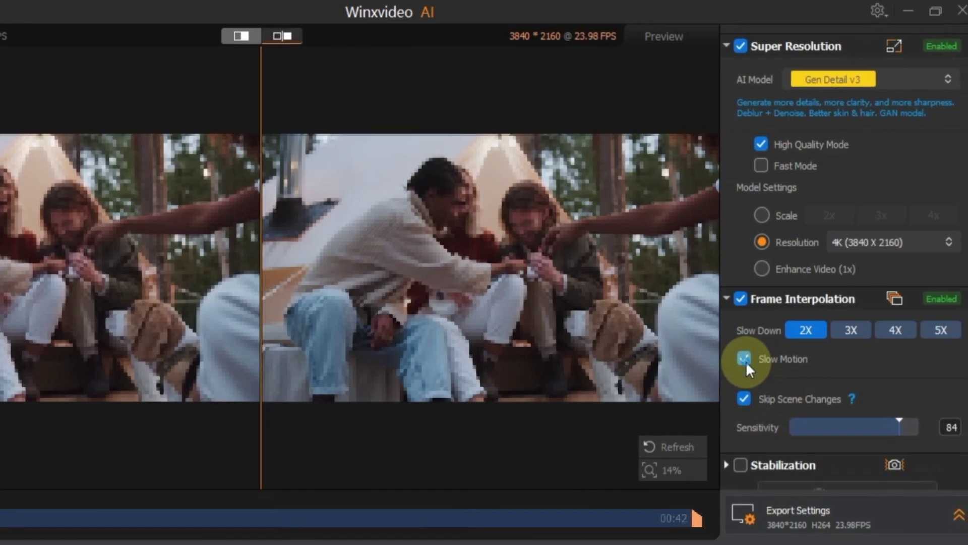
click(746, 359)
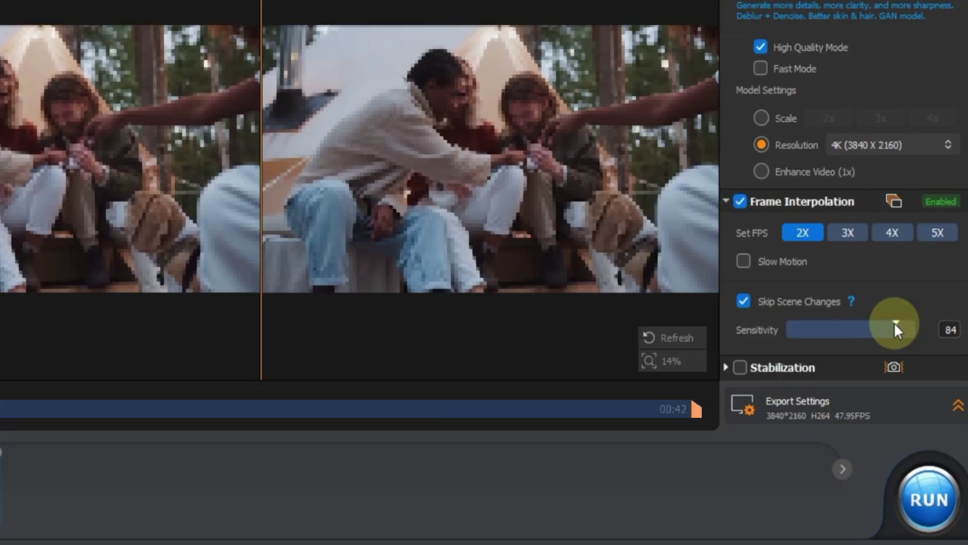
mouse_move(894, 323)
mouse_down()
mouse_move(793, 331)
mouse_move(930, 333)
mouse_move(892, 337)
mouse_up()
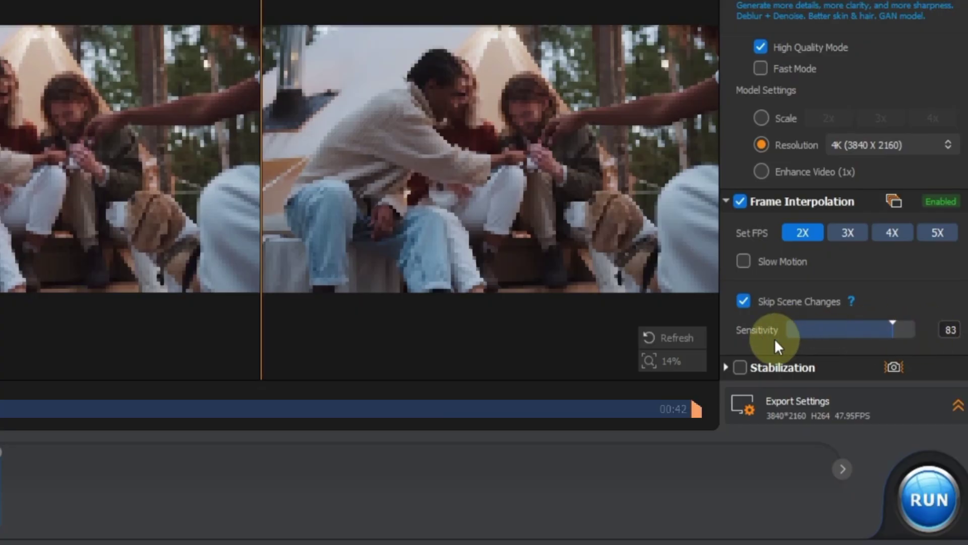
Step: Enable Stabilization with Two Pass mode
scroll(773, 341, down, 1)
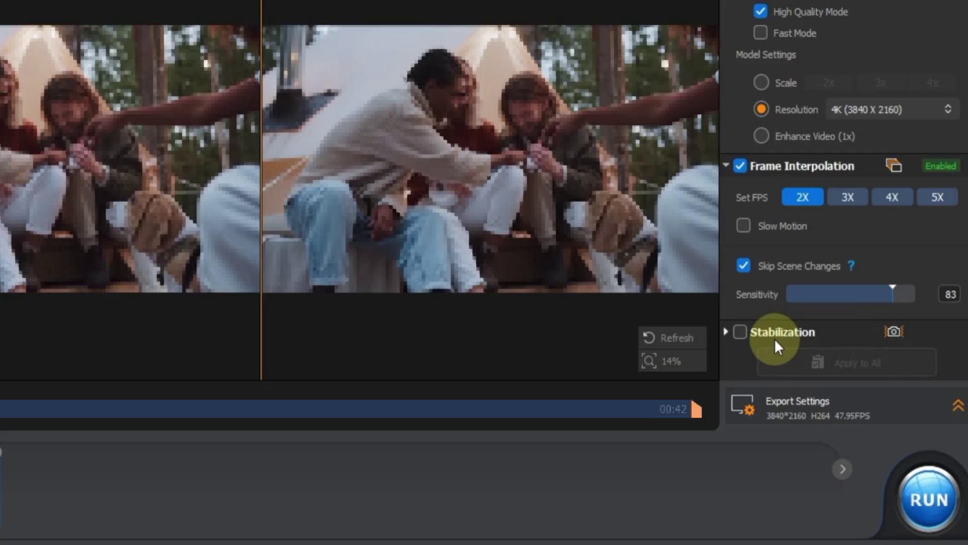
click(727, 331)
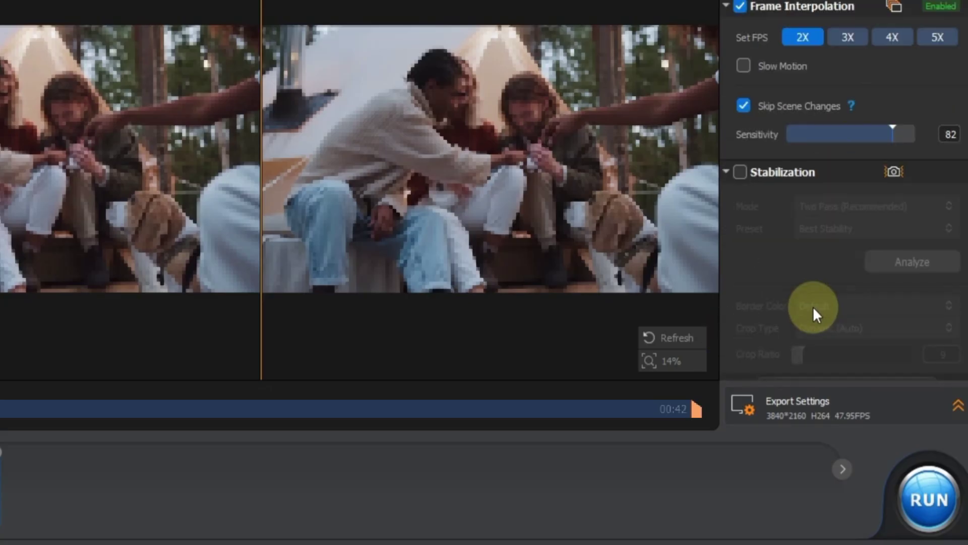
scroll(801, 244, down, 1)
click(740, 143)
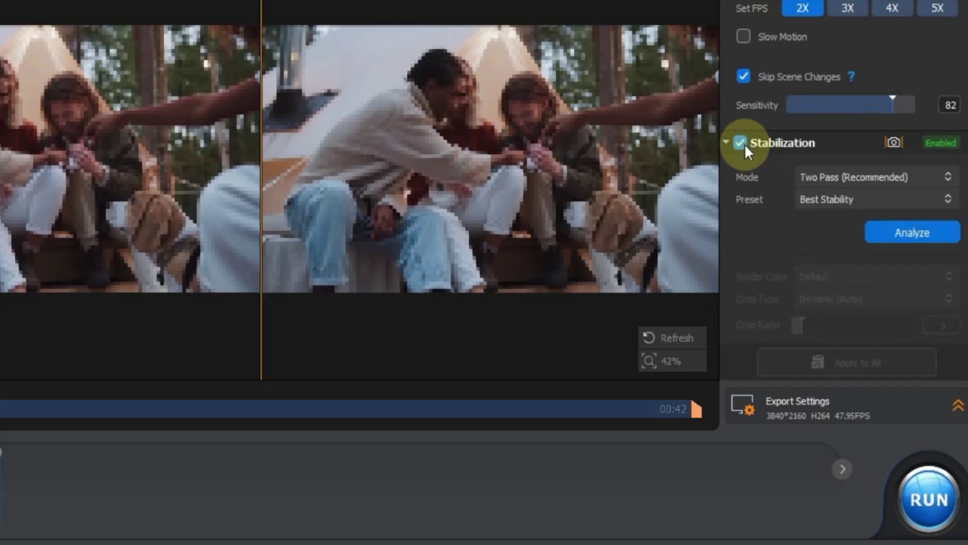
click(847, 176)
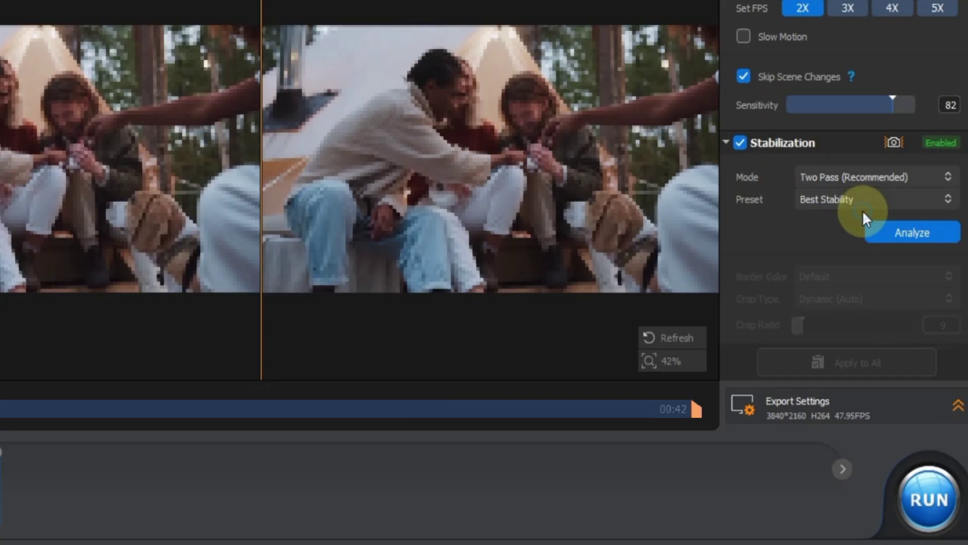
Step: Keep the Best Stability preset, analyse the clip, and leave Border Color on Default
click(855, 196)
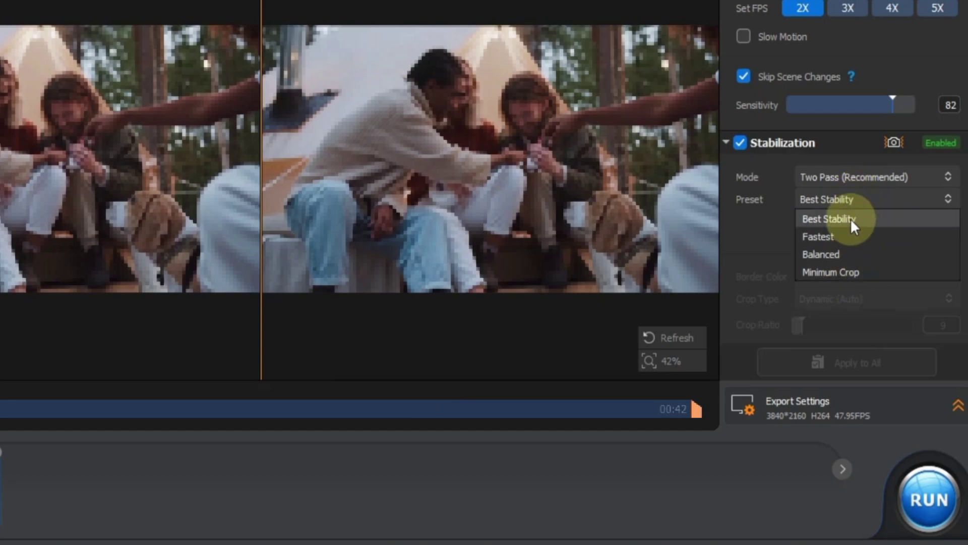
click(850, 219)
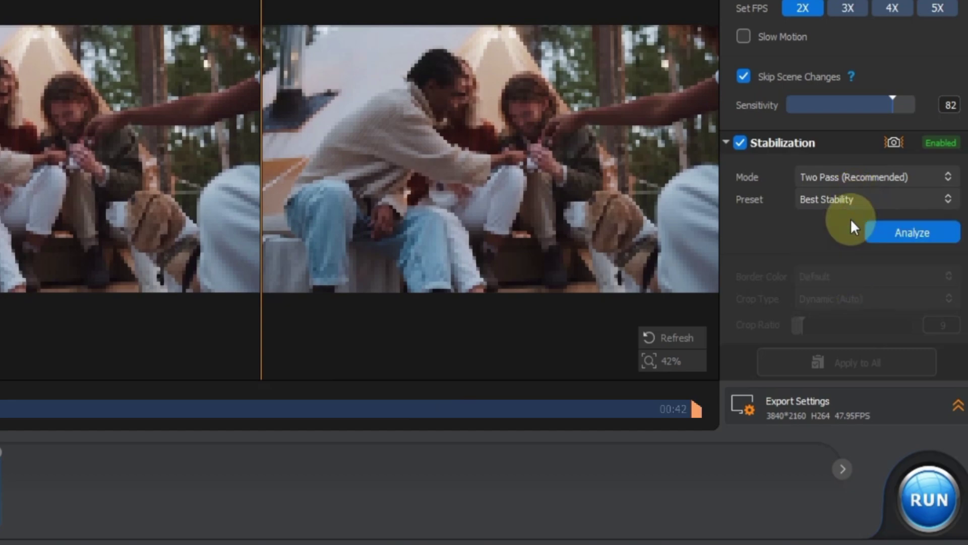
click(915, 232)
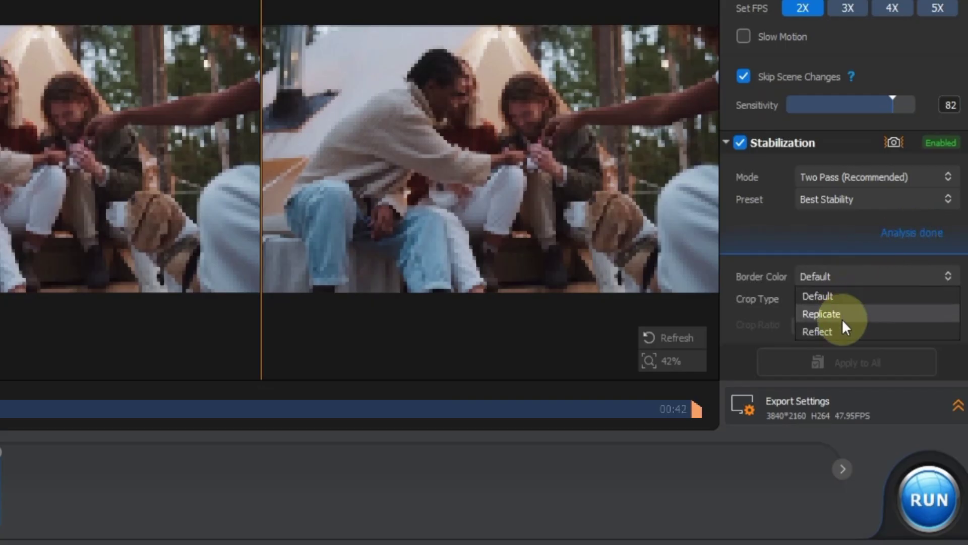
click(840, 296)
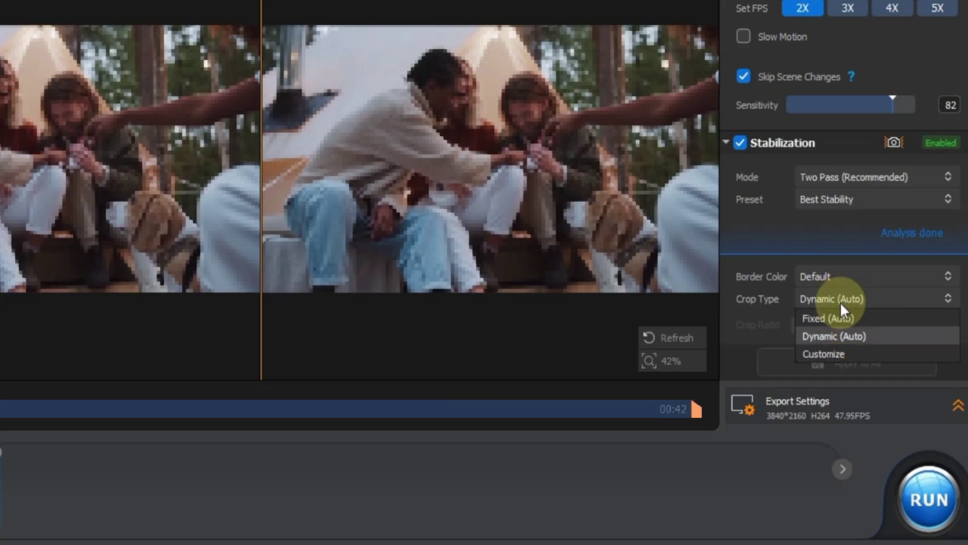
Step: Keep H264 as the video codec and set export quality to Highest
click(817, 403)
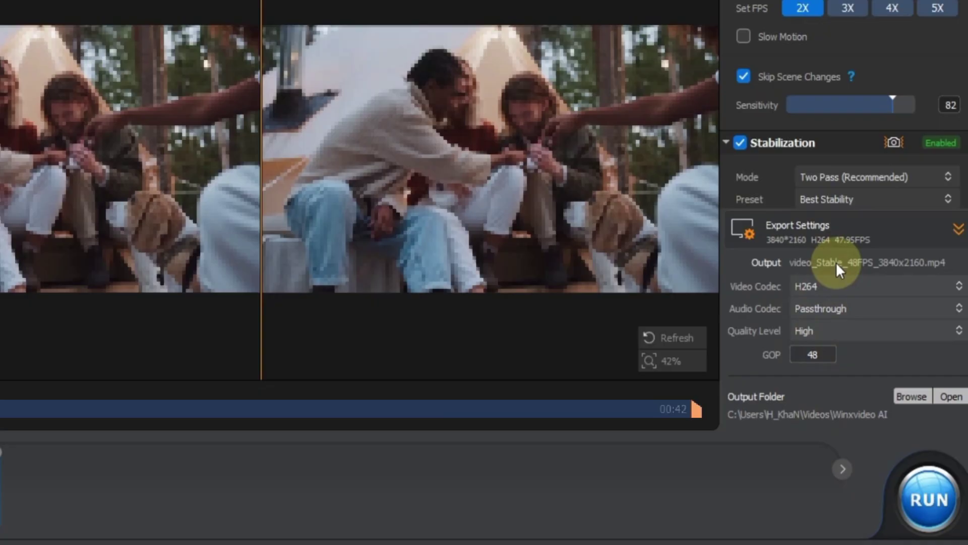
click(835, 286)
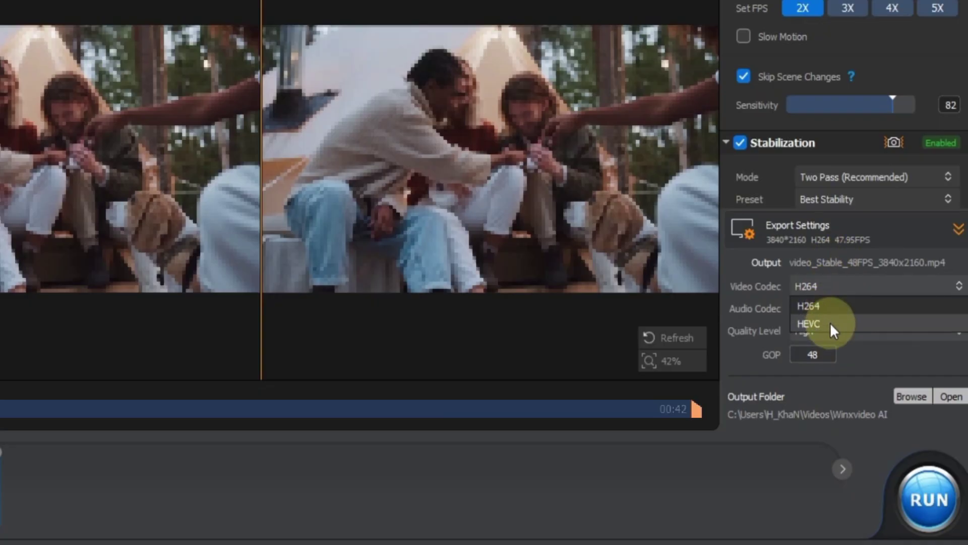
click(830, 309)
click(847, 306)
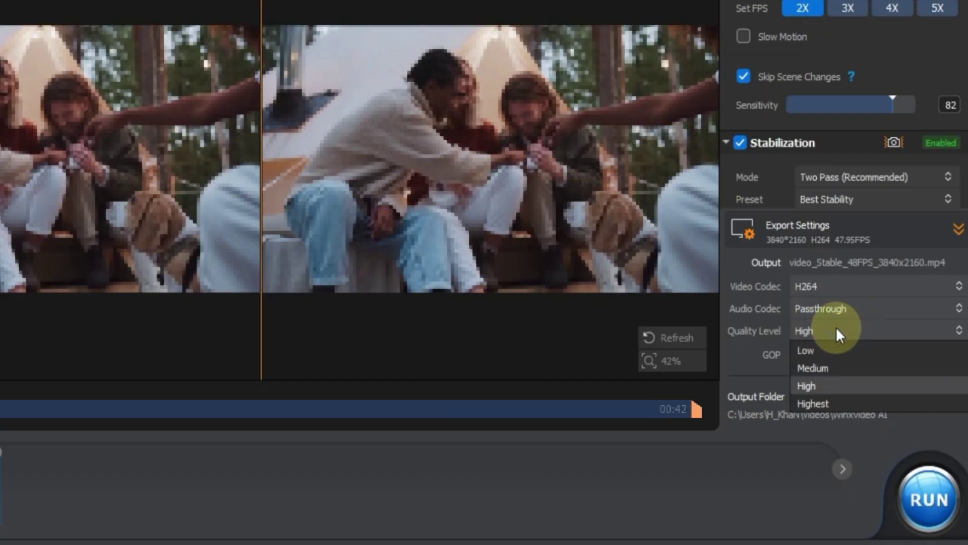
click(829, 397)
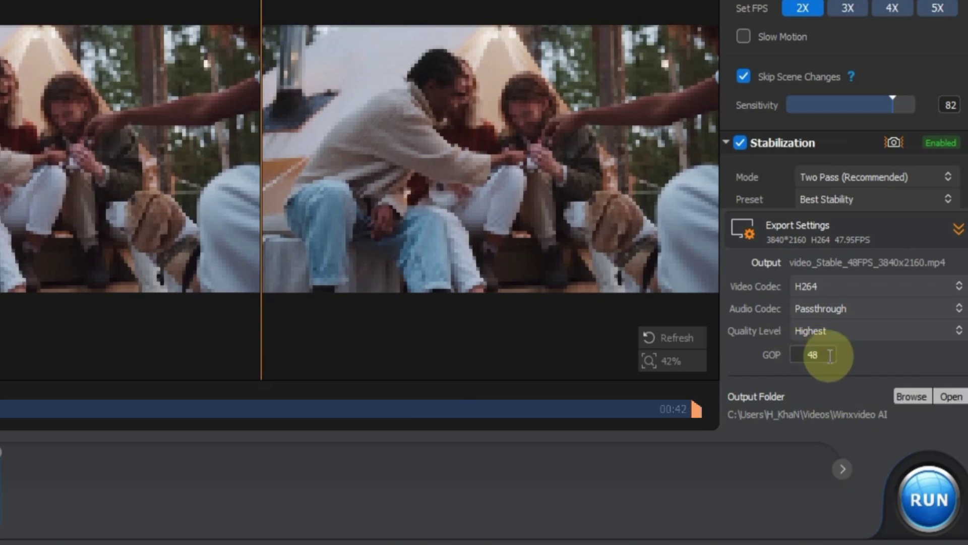
Step: Set the output folder to Videos\Winxvideo AI and run the 4K export
click(912, 396)
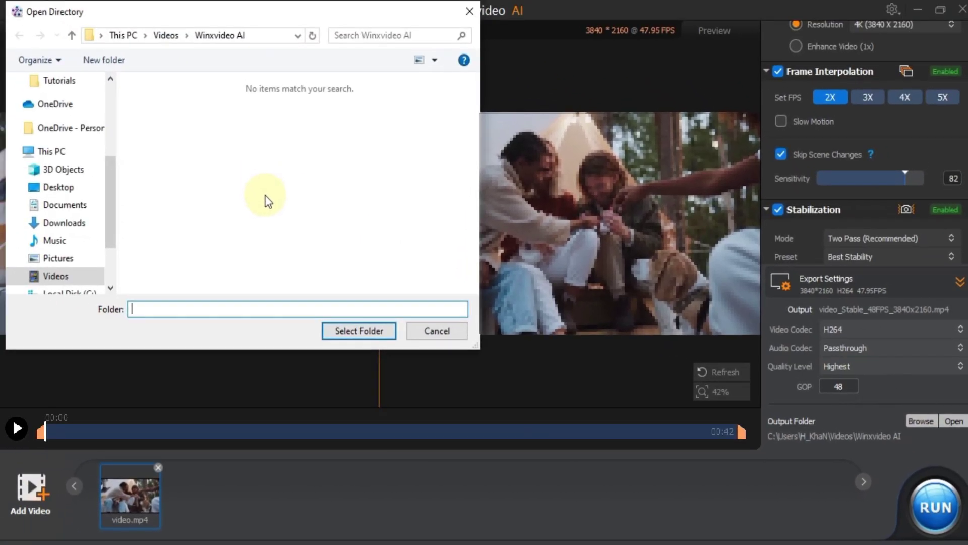
click(371, 329)
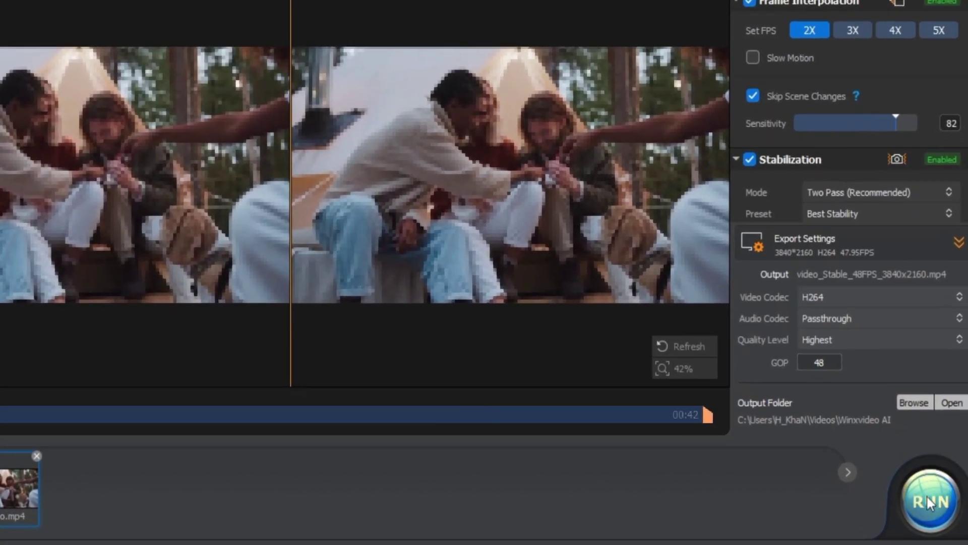
click(927, 495)
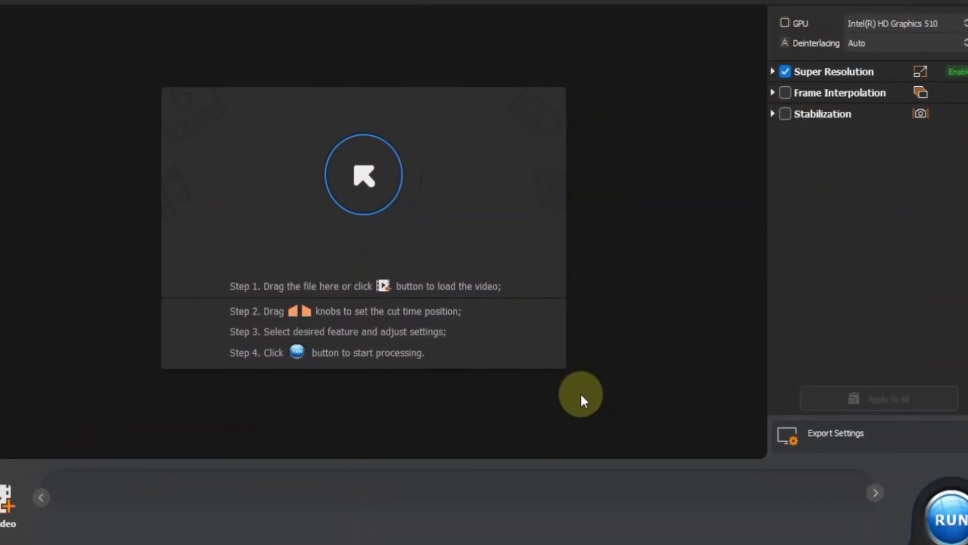
Step: Load video_Stable_48FPS_3840x2160.mp4 from the Winxvideo AI folder
click(369, 182)
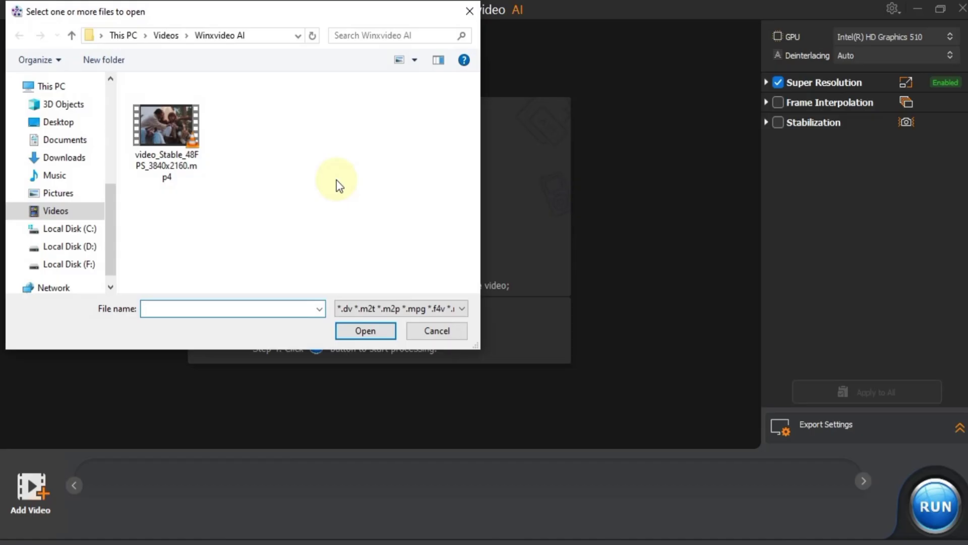
click(167, 141)
click(379, 334)
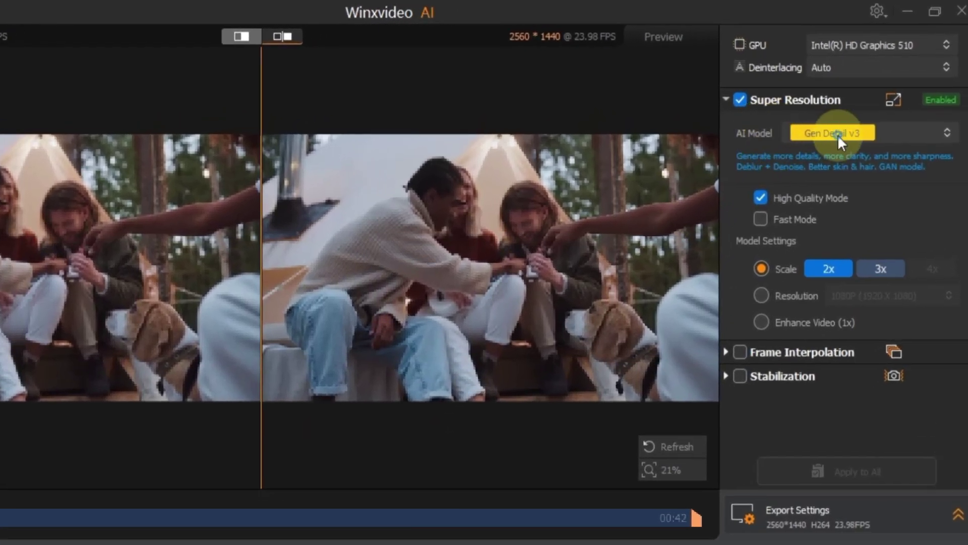
Step: Switch to Real Smooth v3 at 2x scale, load the model, and run the export
click(837, 135)
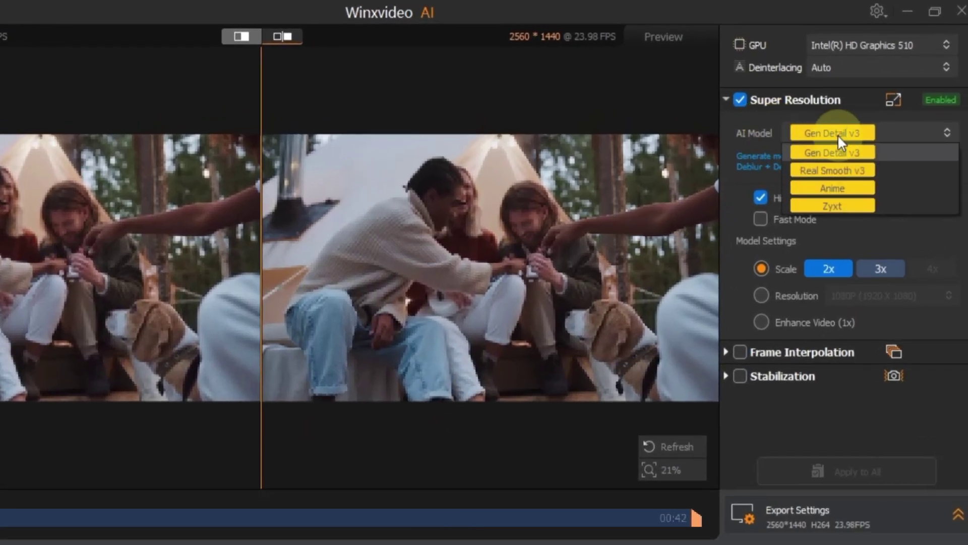
click(839, 171)
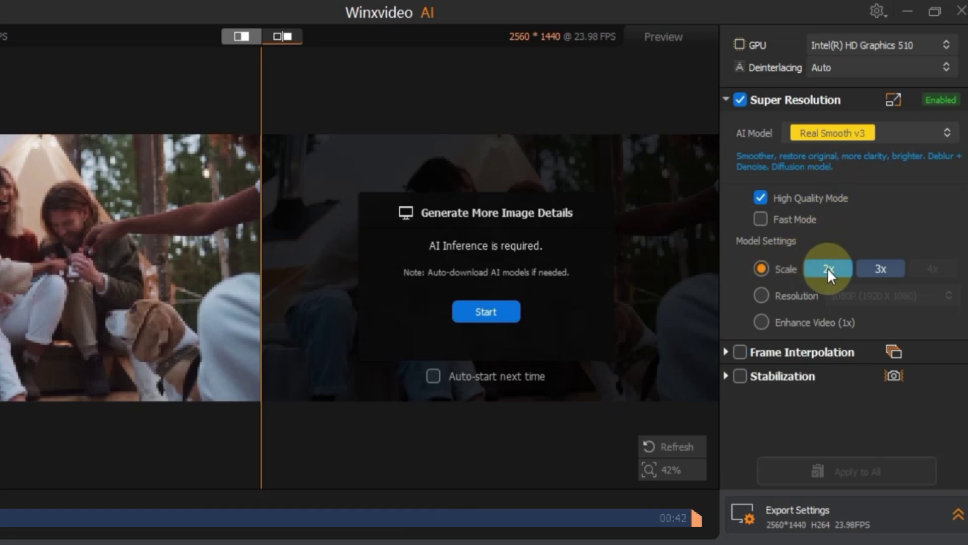
click(878, 269)
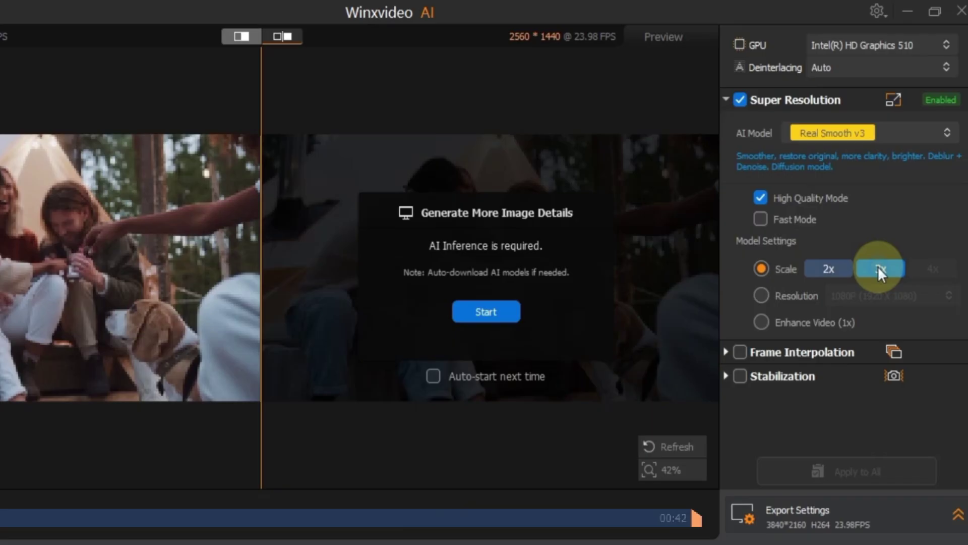
click(831, 268)
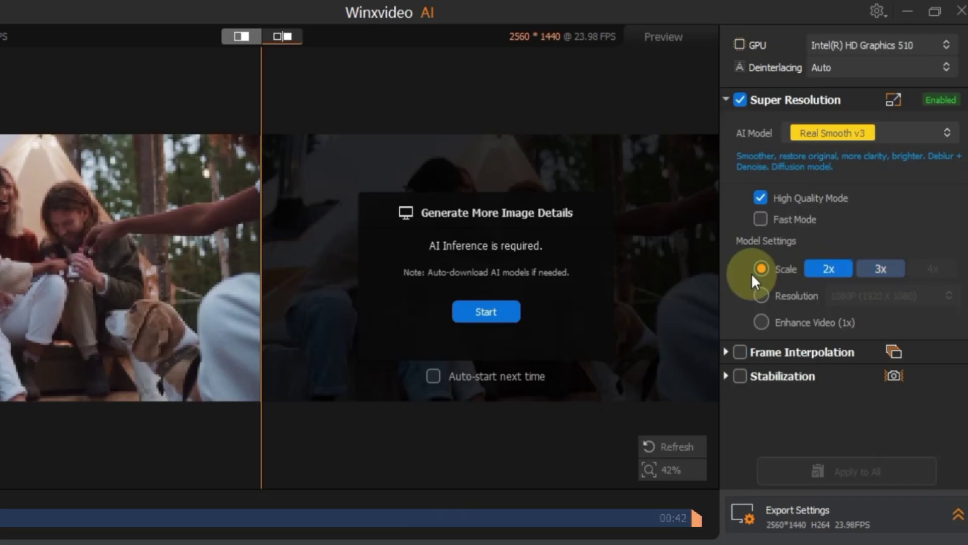
click(504, 310)
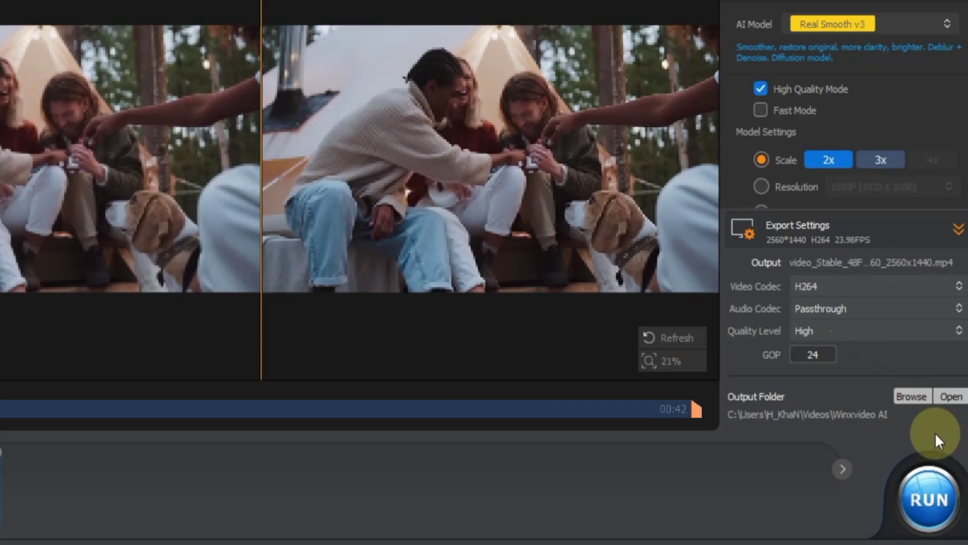
click(929, 498)
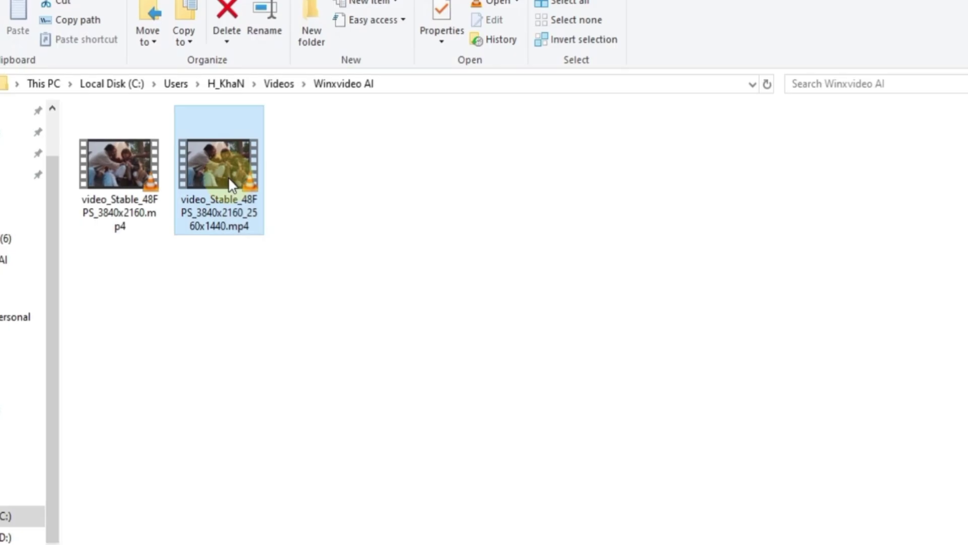
Step: Drag video_Stable_48FPS_3840x2160_2560x1440.mp4 from Explorer into Winxvideo AI, loading it at 2560×1440
drag(231, 177, 554, 542)
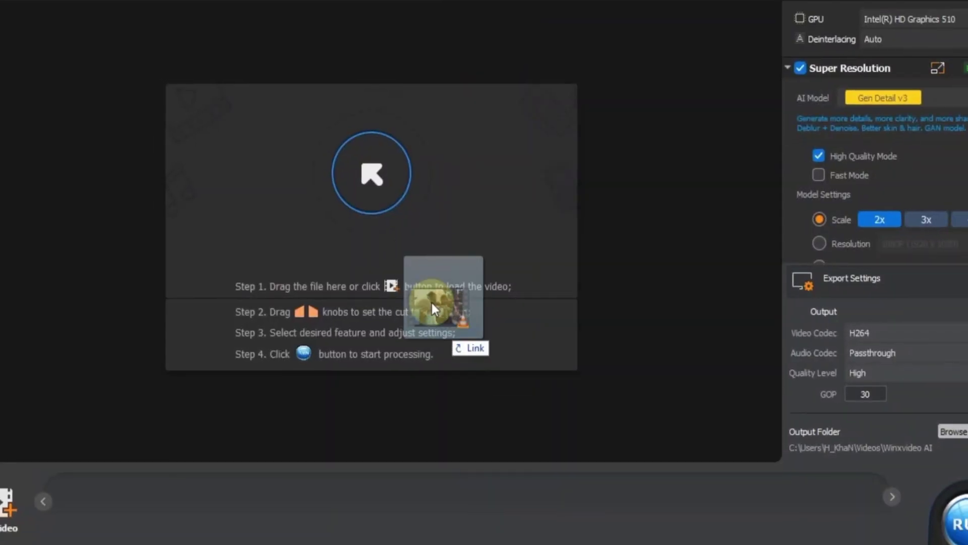
drag(431, 302, 383, 203)
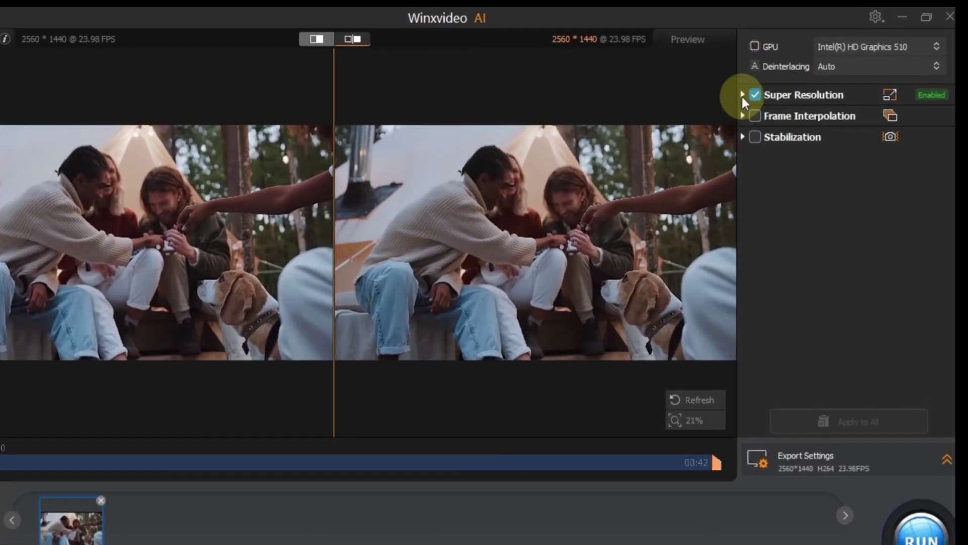
Step: Expand Super Resolution and keep Gen Detail v3 as the AI model
click(766, 83)
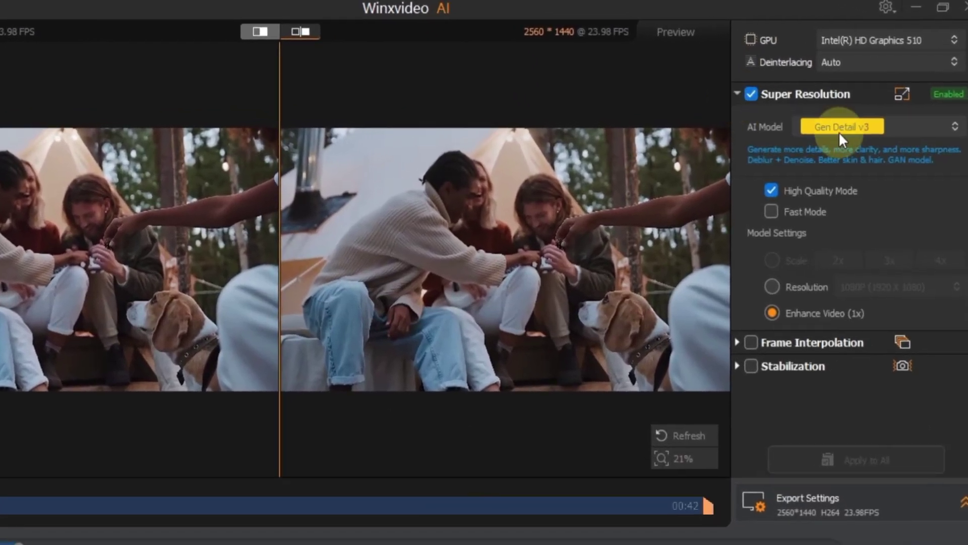
click(841, 124)
click(841, 141)
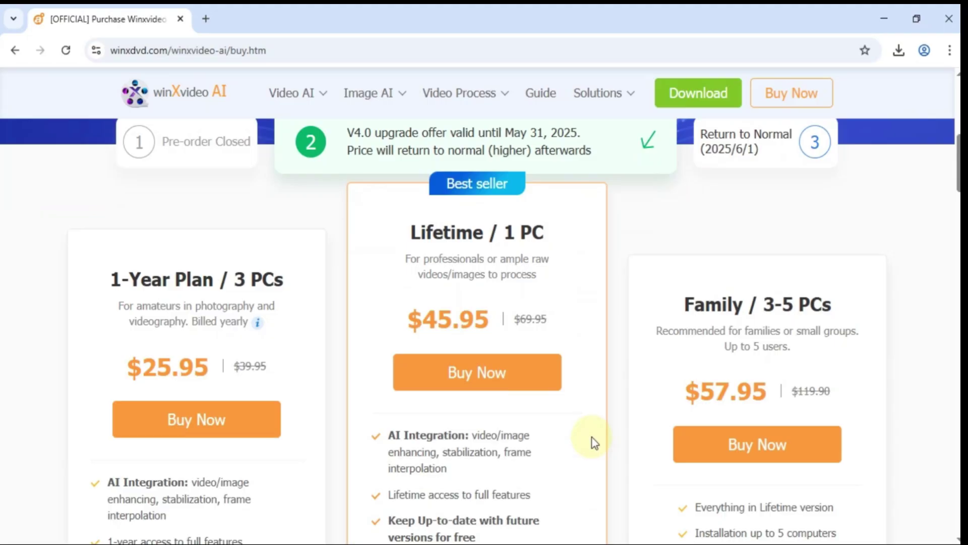
scroll(590, 442, down, 2)
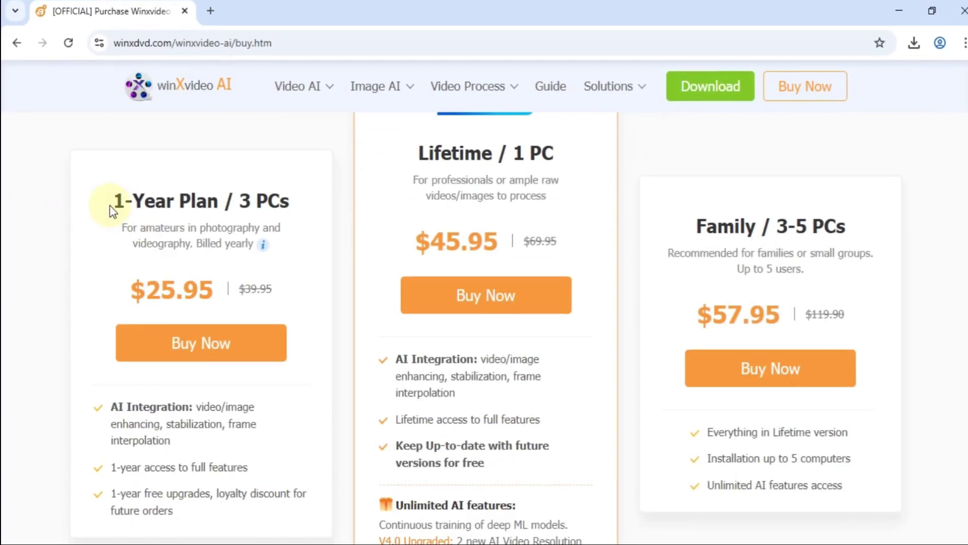
Step: Highlight the 1-Year Plan / 3 PCs title and its $25.95 price on the pricing cards
drag(112, 211, 292, 202)
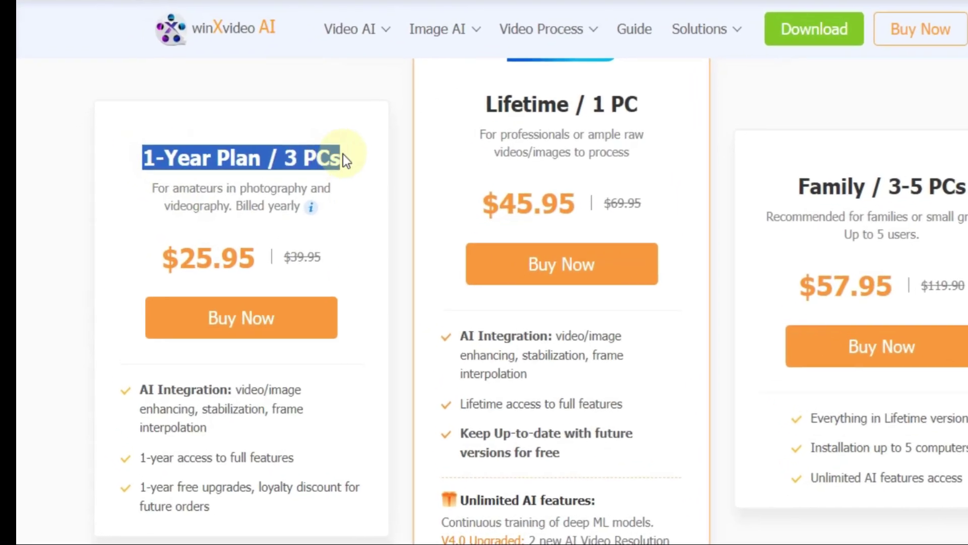
click(291, 202)
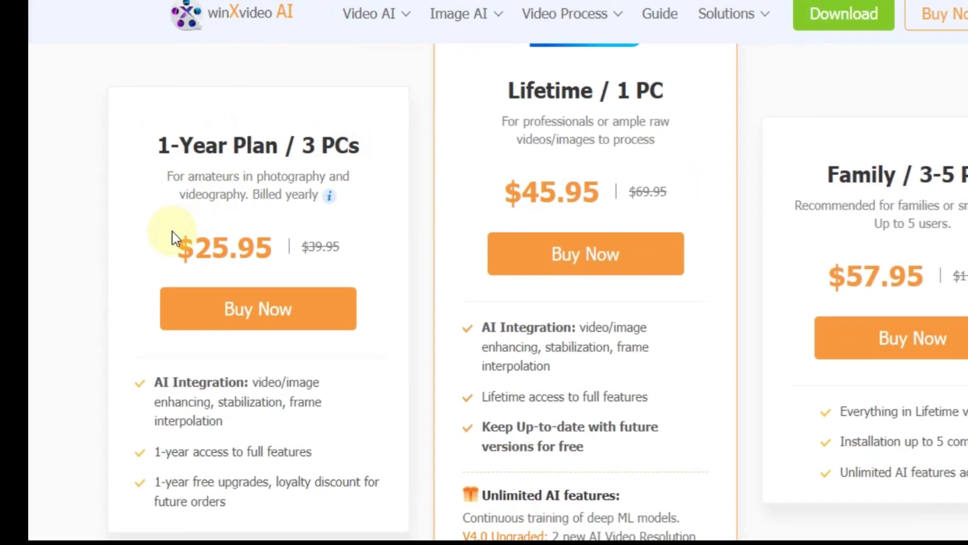
drag(171, 232, 282, 253)
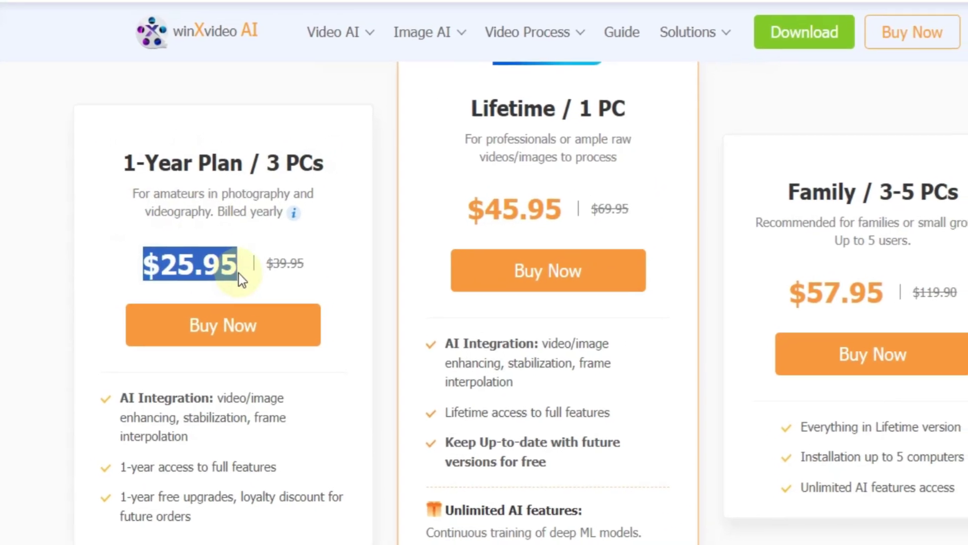
scroll(353, 227, up, 2)
click(497, 176)
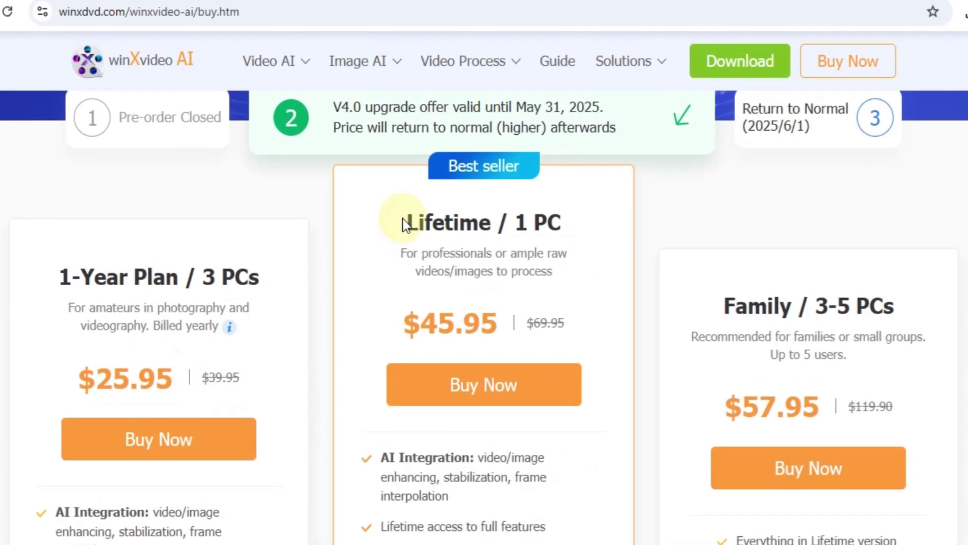
Step: Highlight the Lifetime / 1 PC plan title and its $45.95 price
drag(406, 225, 559, 229)
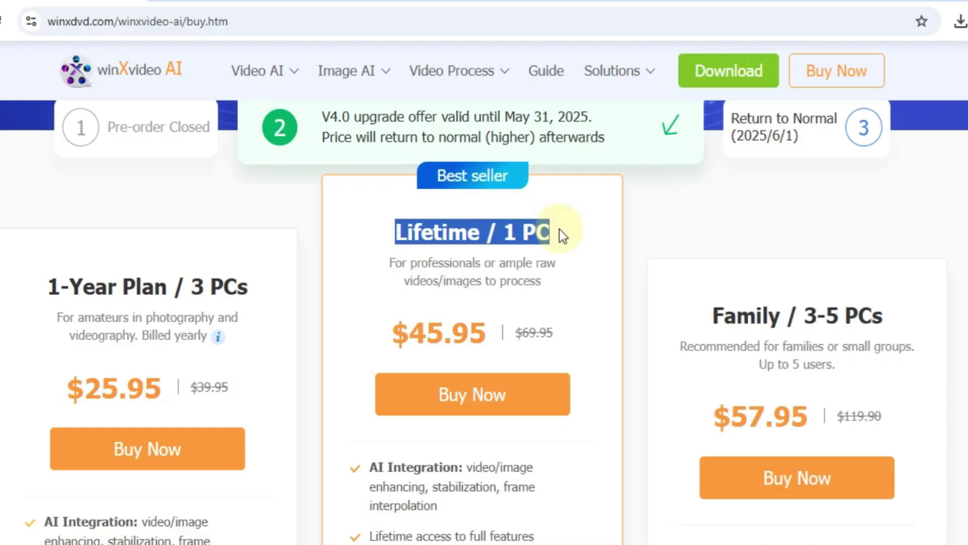
click(559, 229)
drag(413, 321, 579, 287)
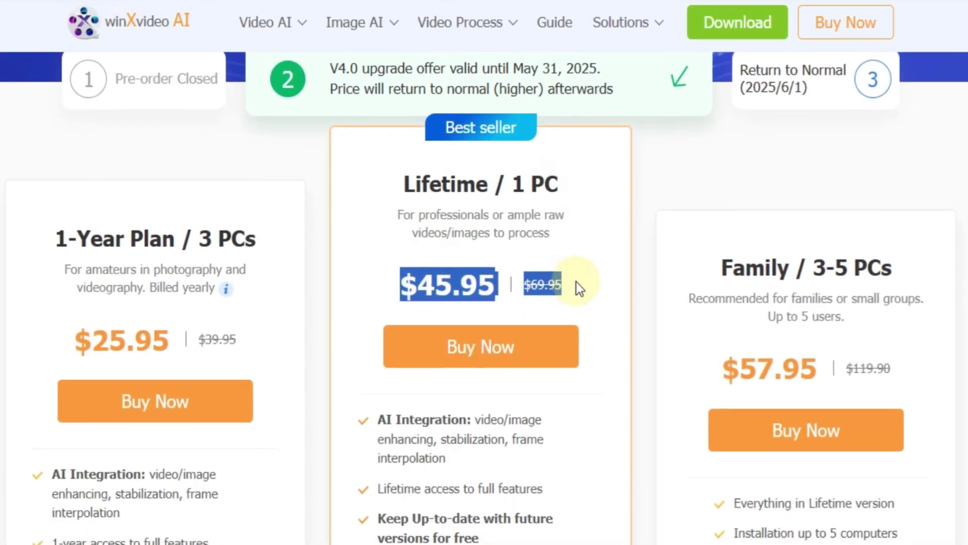
click(580, 288)
Step: Highlight the Family plan title and its $57.95 and $119.90 prices
scroll(482, 358, down, 5)
scroll(483, 356, up, 4)
drag(716, 171, 912, 167)
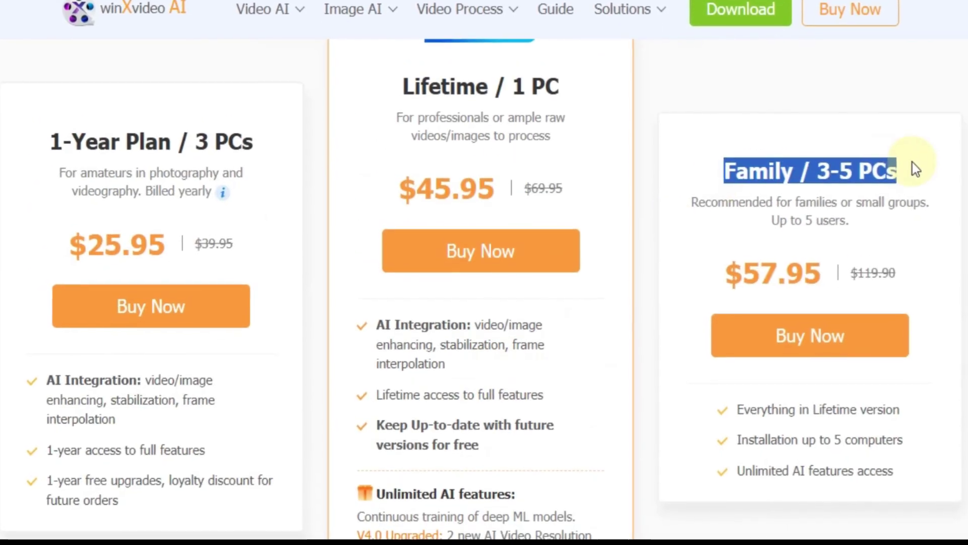
drag(725, 272, 899, 286)
click(895, 287)
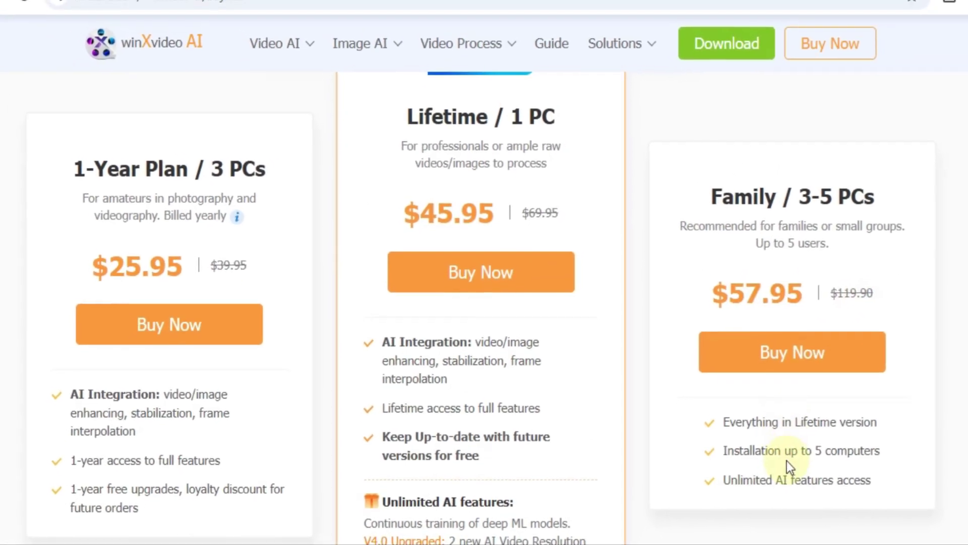
Step: Scroll the Winxvideo AI home page down to the V4.0 what's-new panel
scroll(671, 397, up, 2)
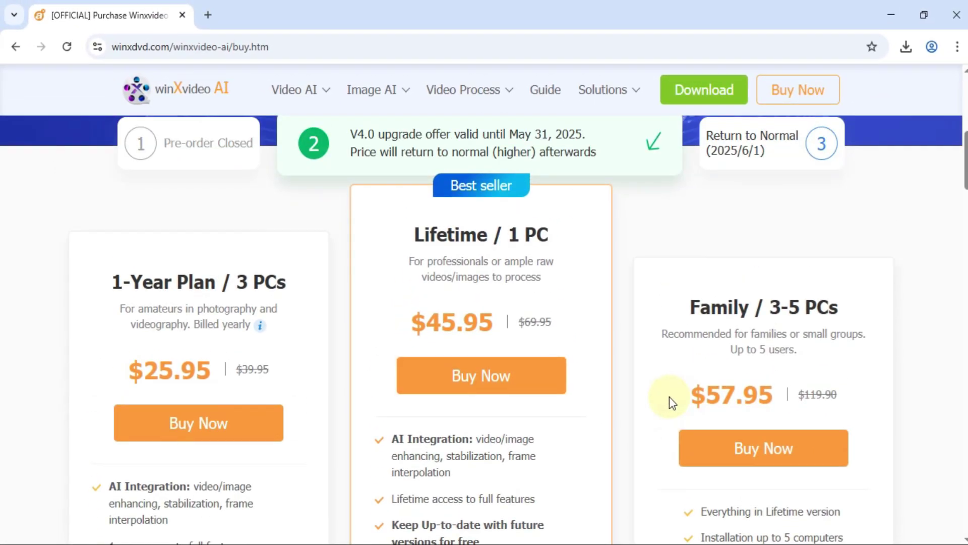
scroll(669, 396, up, 8)
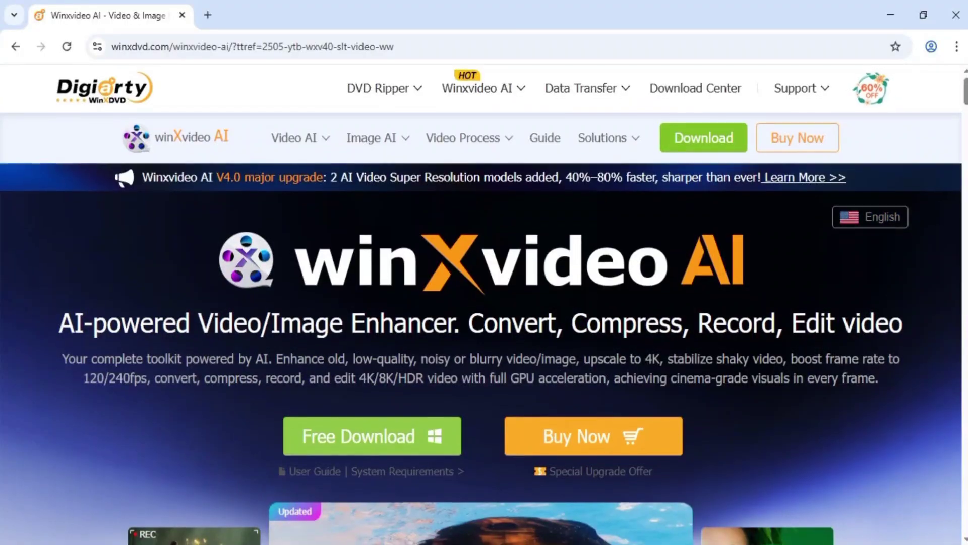
scroll(481, 303, down, 1)
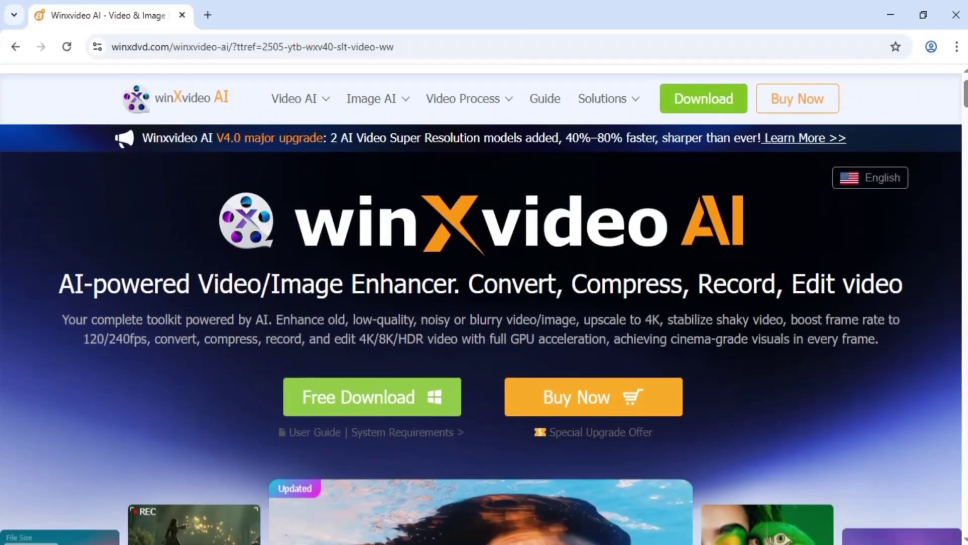
scroll(481, 303, down, 6)
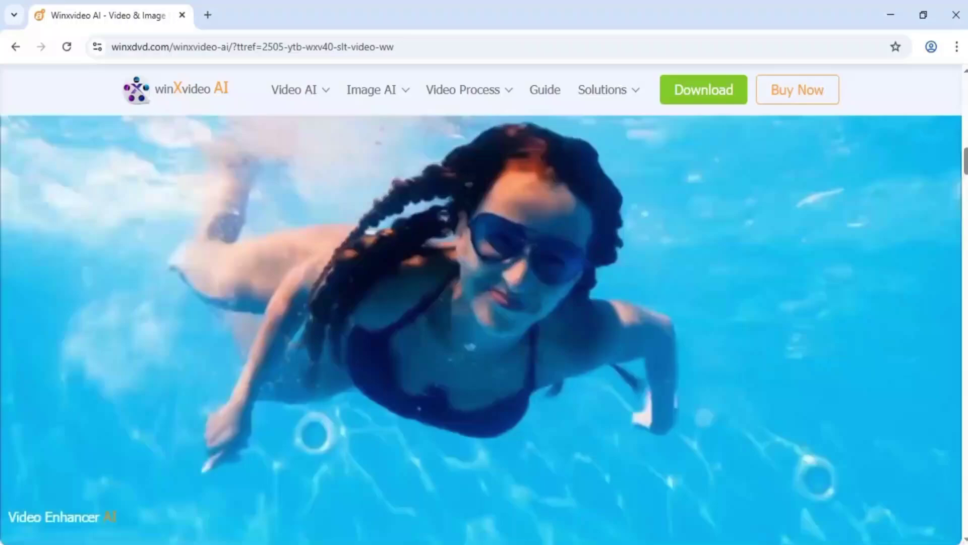
scroll(481, 303, down, 20)
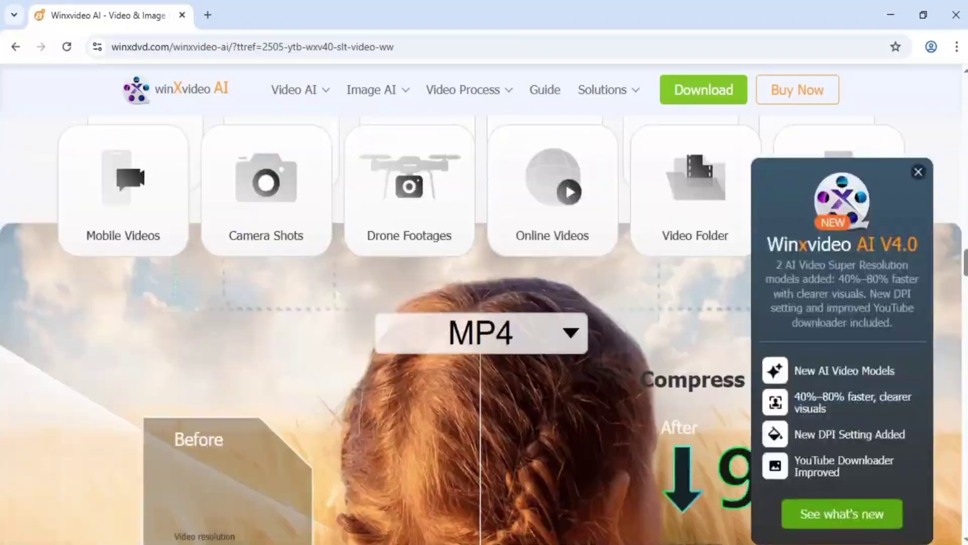